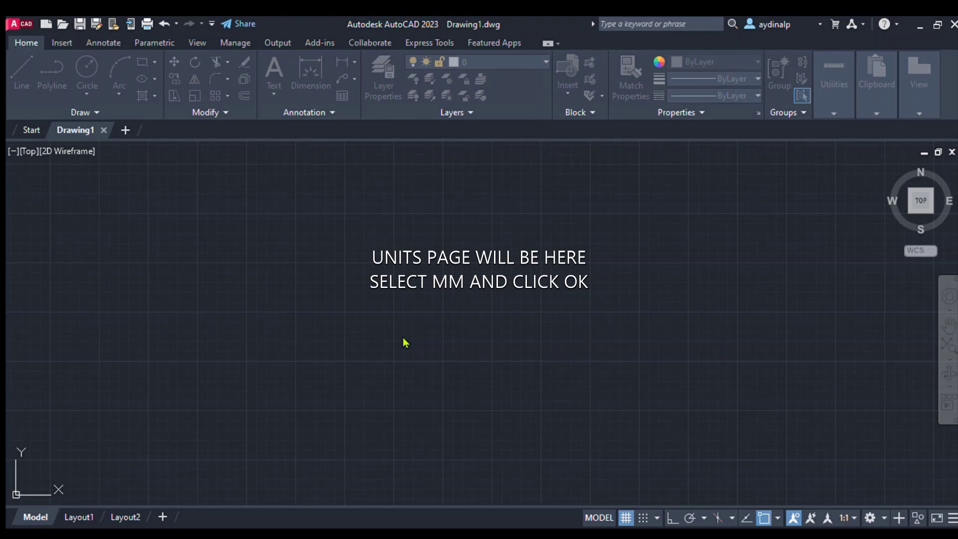
Set the drawing units to millimetres.
click(388, 406)
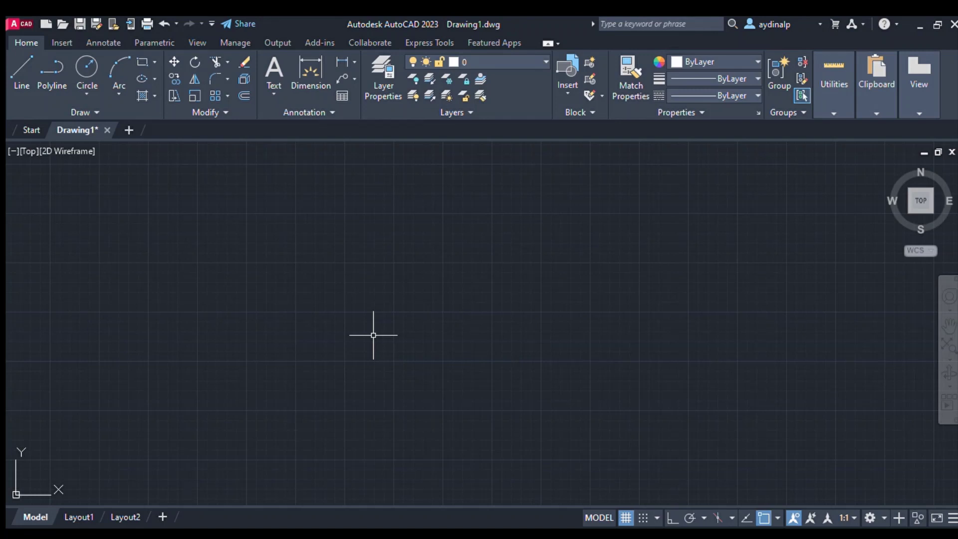
click(18, 74)
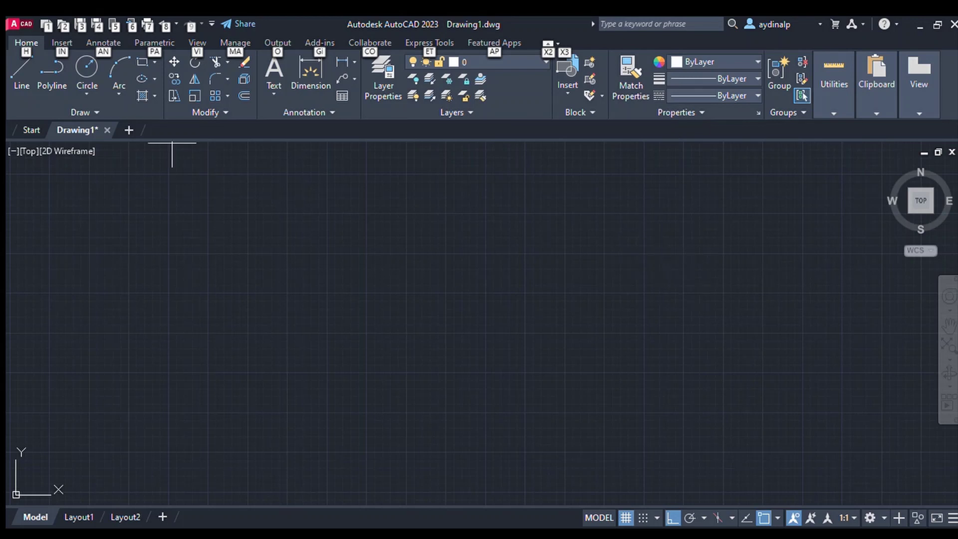
click(596, 245)
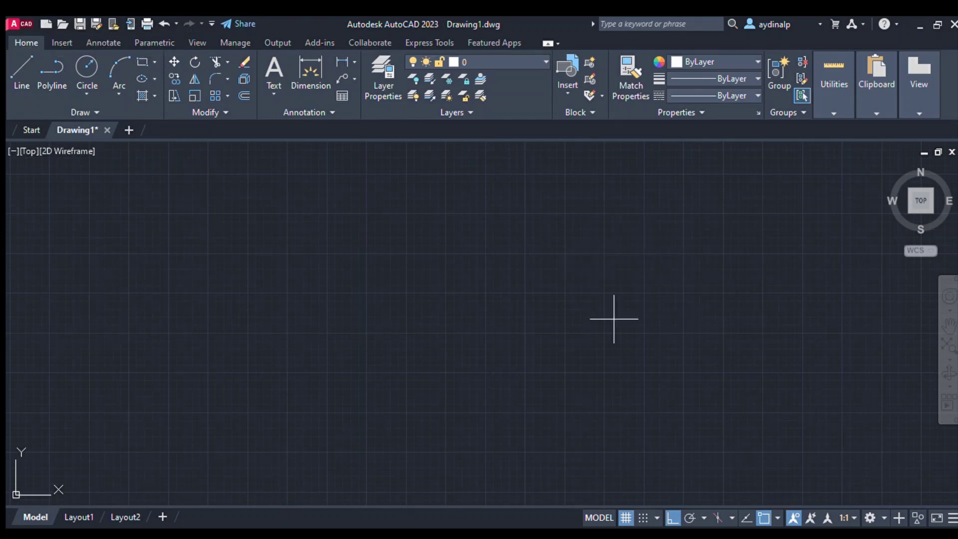
key(Escape)
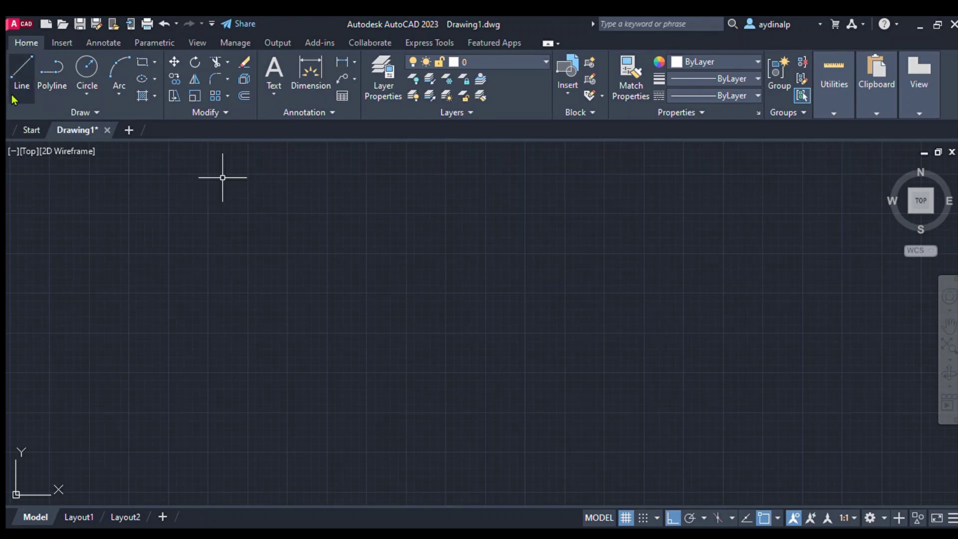
Draw a closed rectangular frame from four connected horizontal and vertical lines.
click(23, 77)
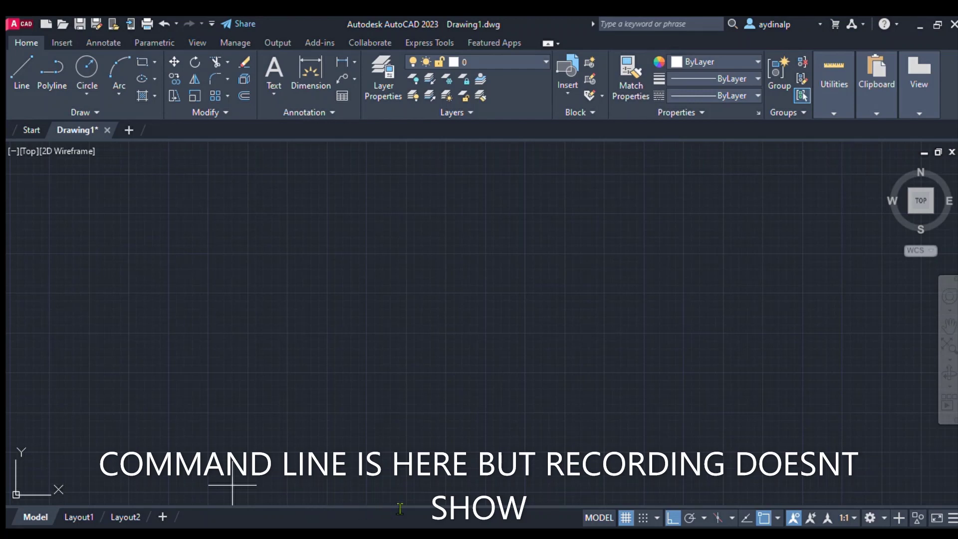
click(326, 214)
click(492, 213)
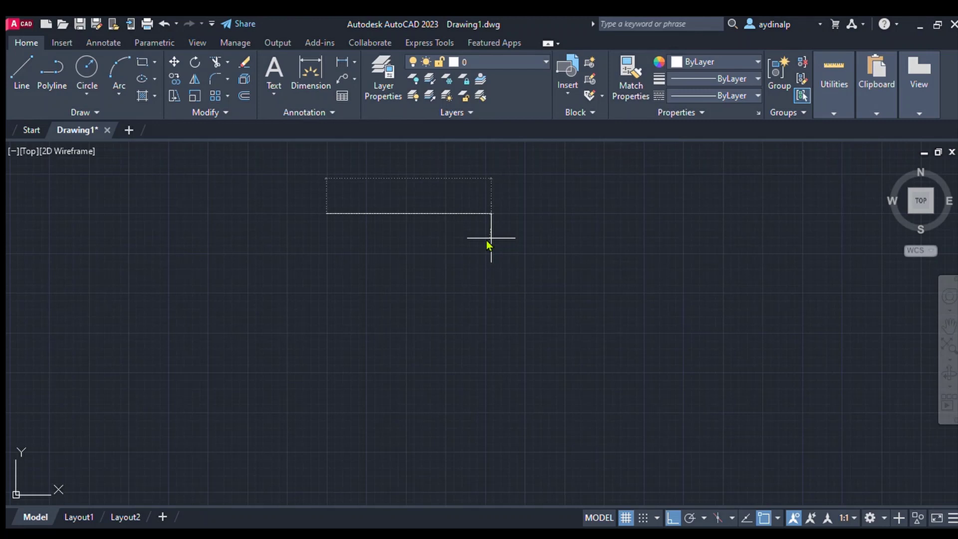
key(Return)
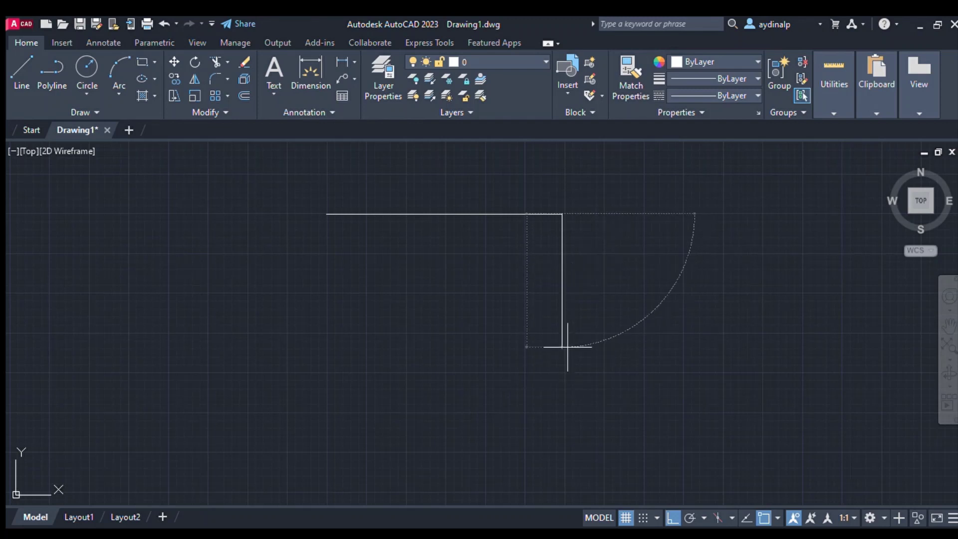
click(562, 380)
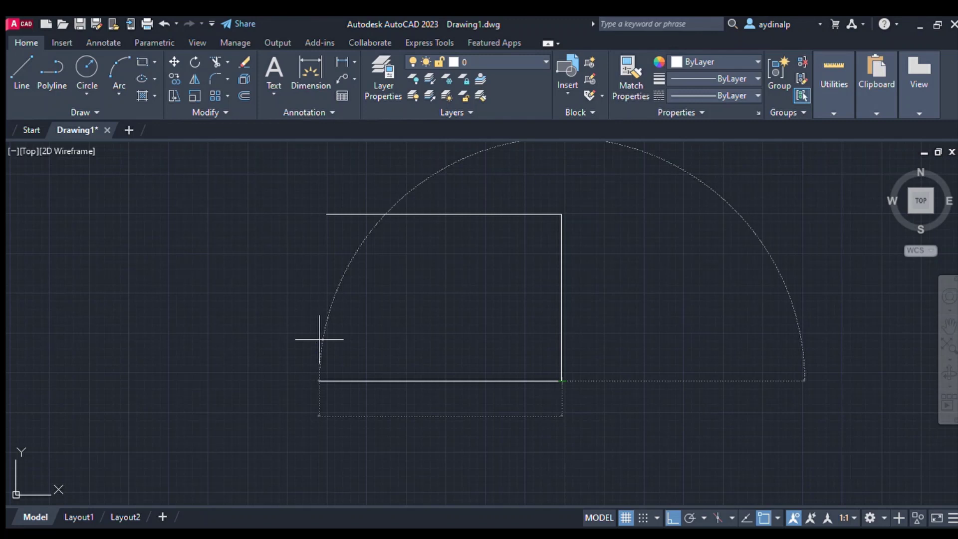
click(322, 341)
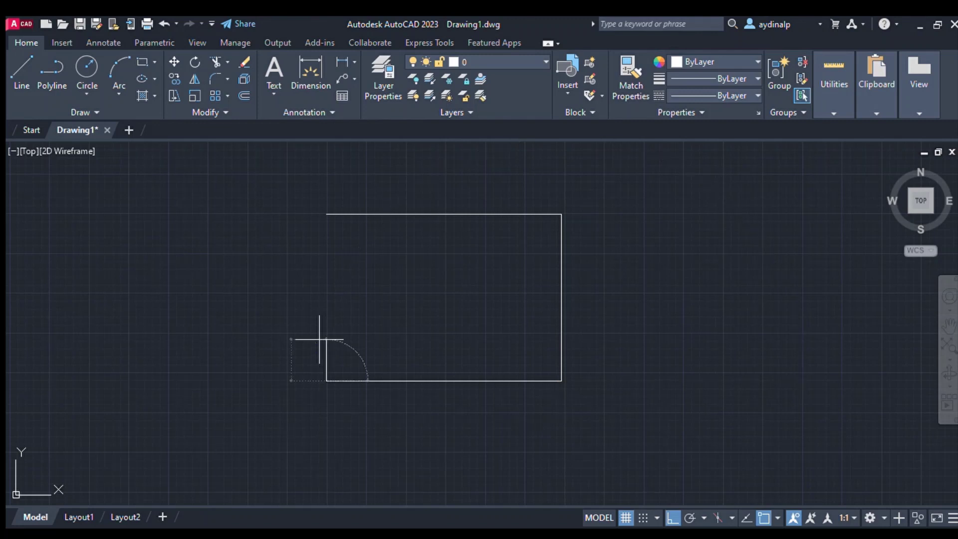
click(327, 213)
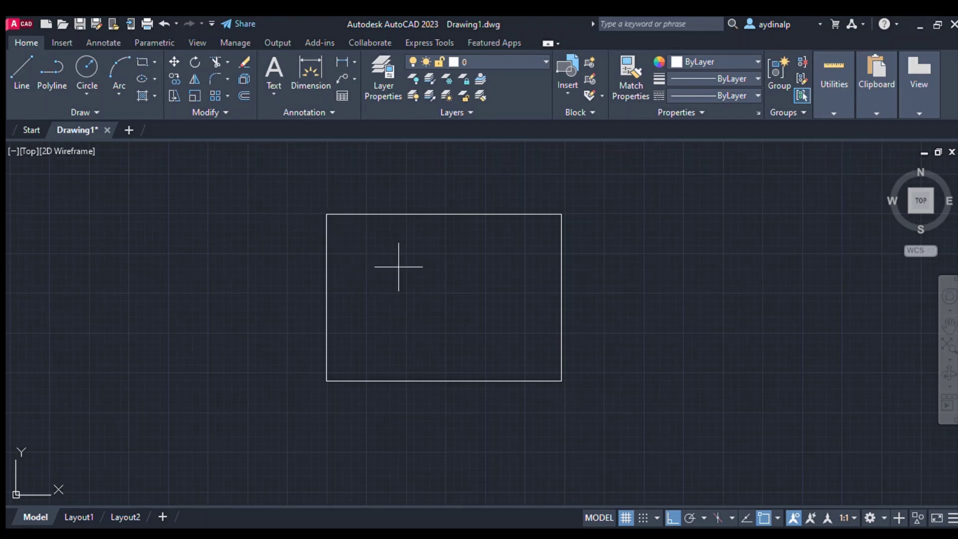
Offset the left, bottom, right and top edges of the rectangle inward by the same distance to form an inner border.
key(Return)
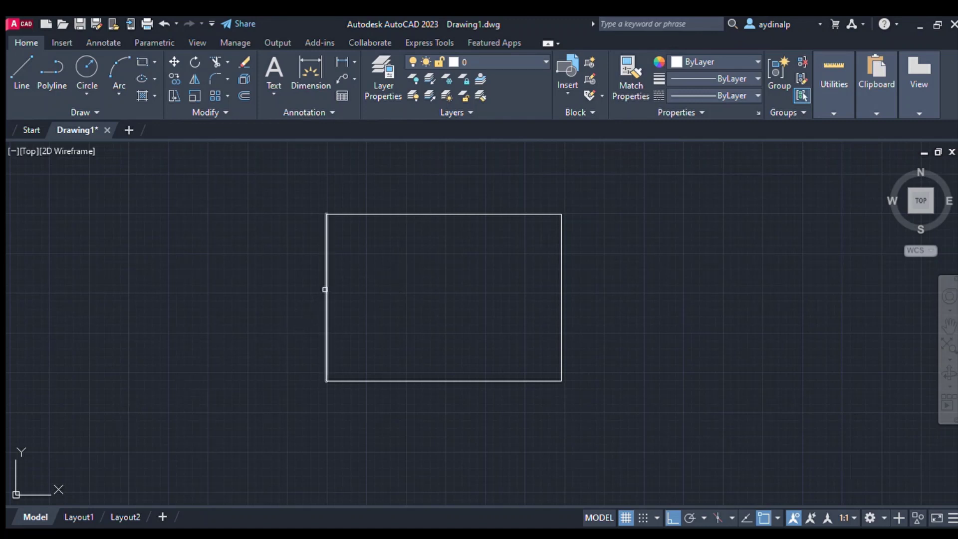
click(325, 290)
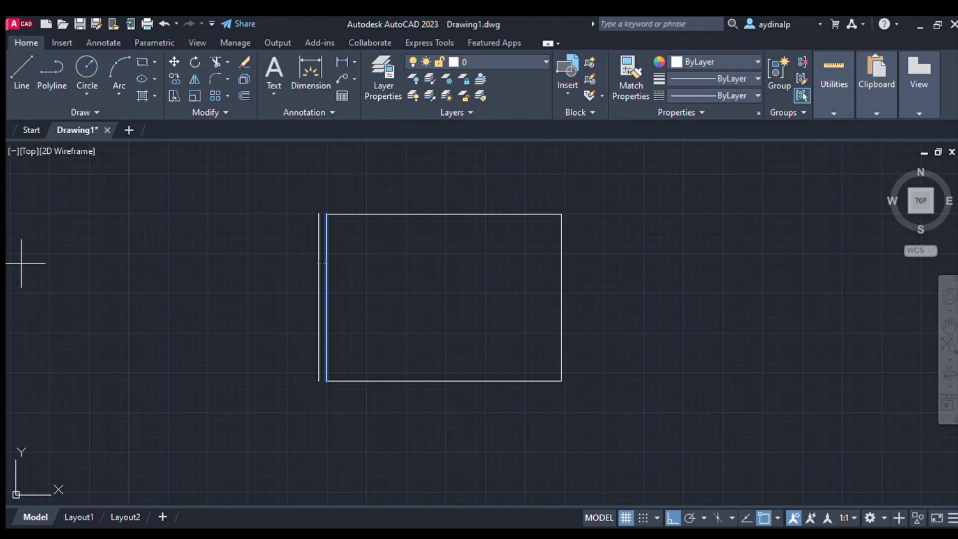
click(381, 278)
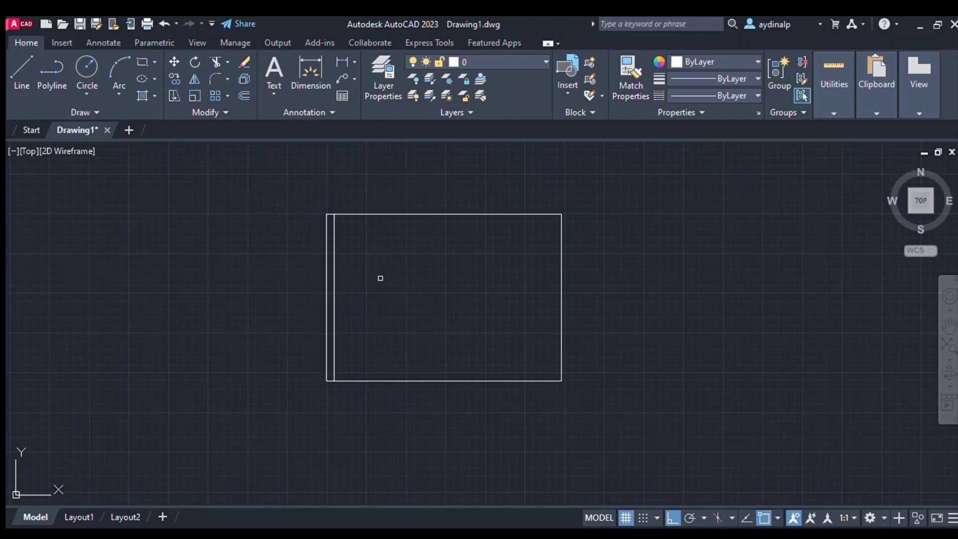
click(479, 381)
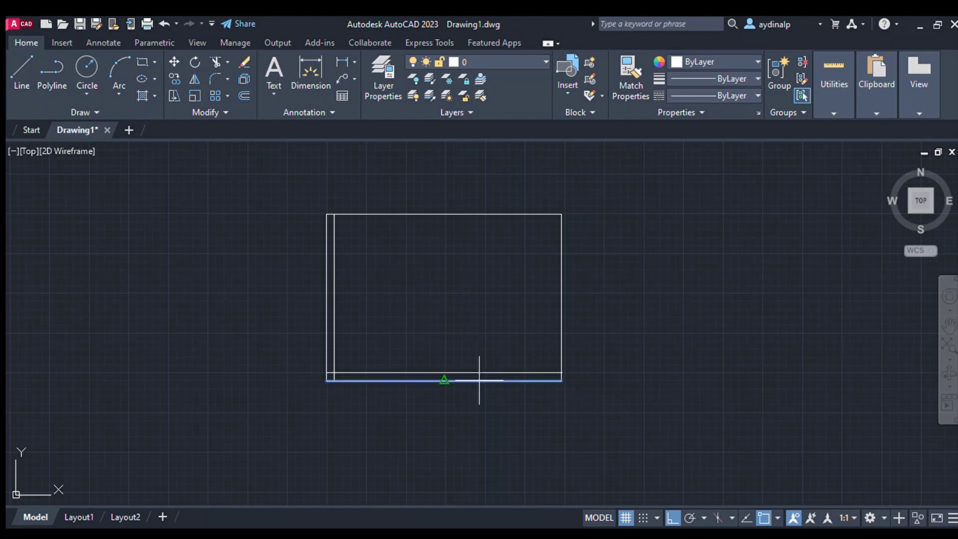
click(483, 353)
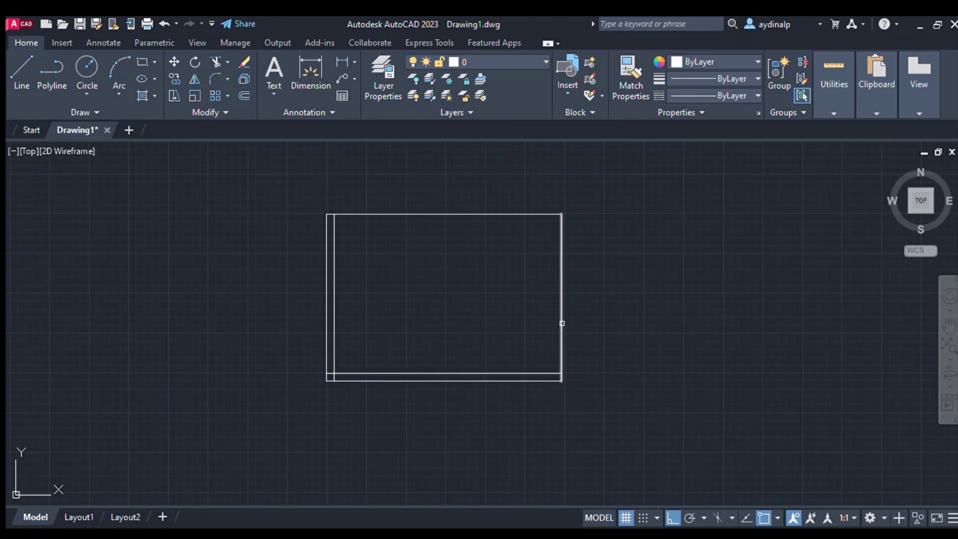
click(561, 324)
click(525, 324)
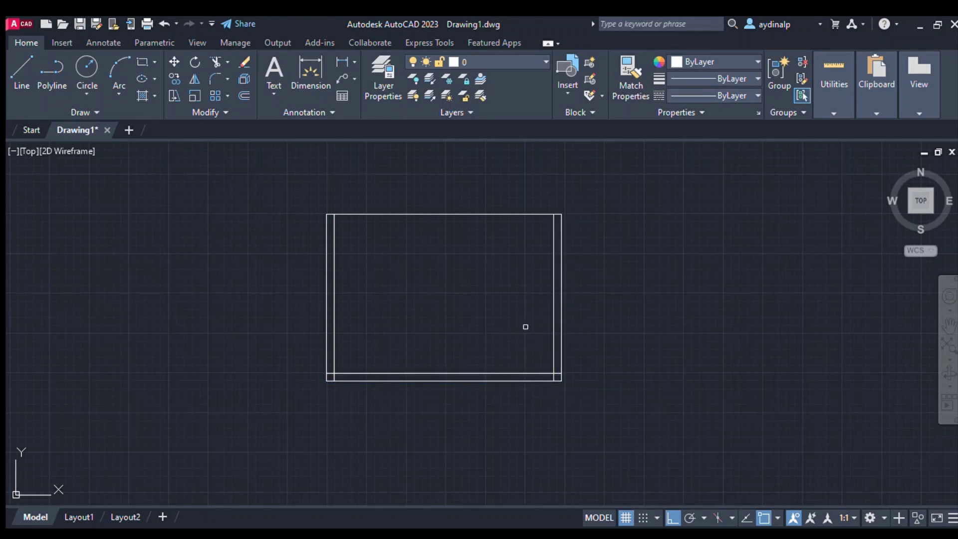
click(444, 214)
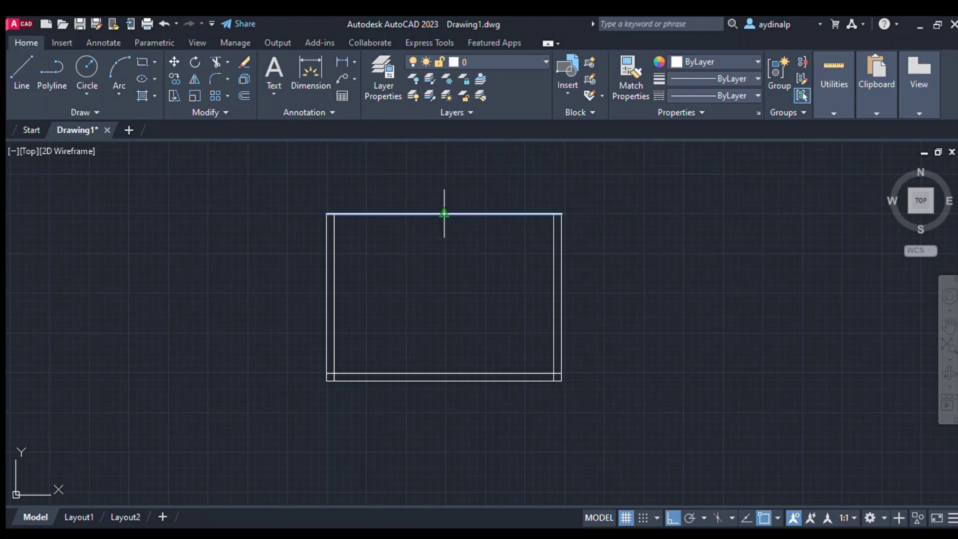
click(444, 251)
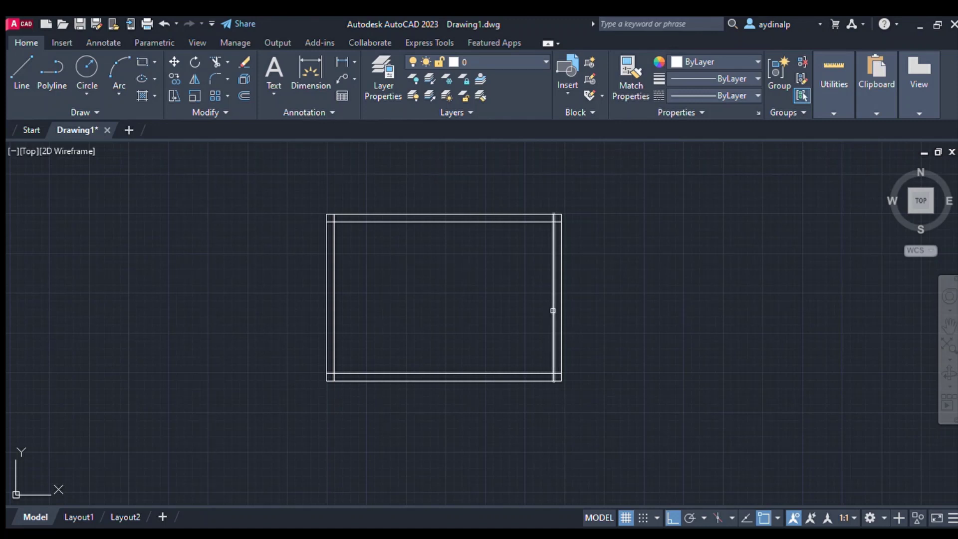
key(Escape)
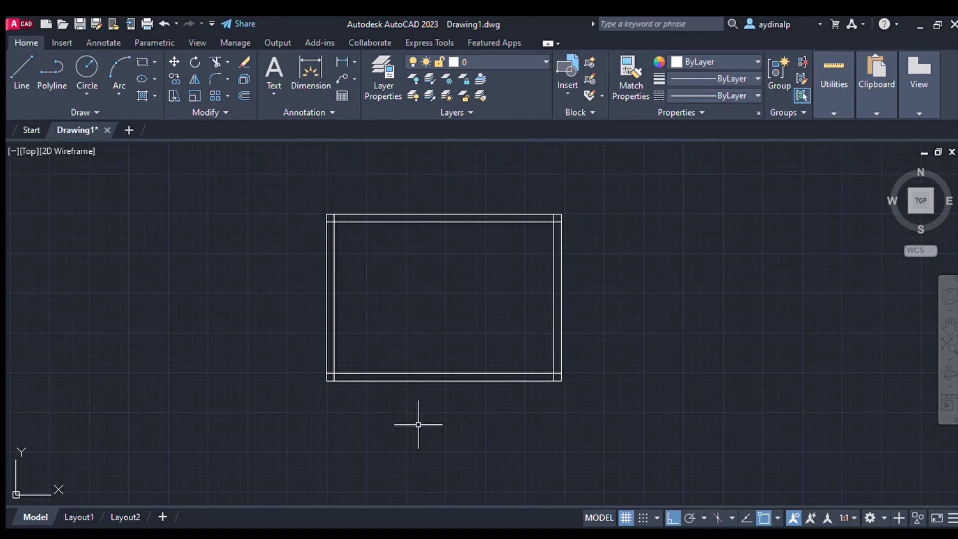
scroll(514, 344, up, 4)
scroll(606, 353, down, 2)
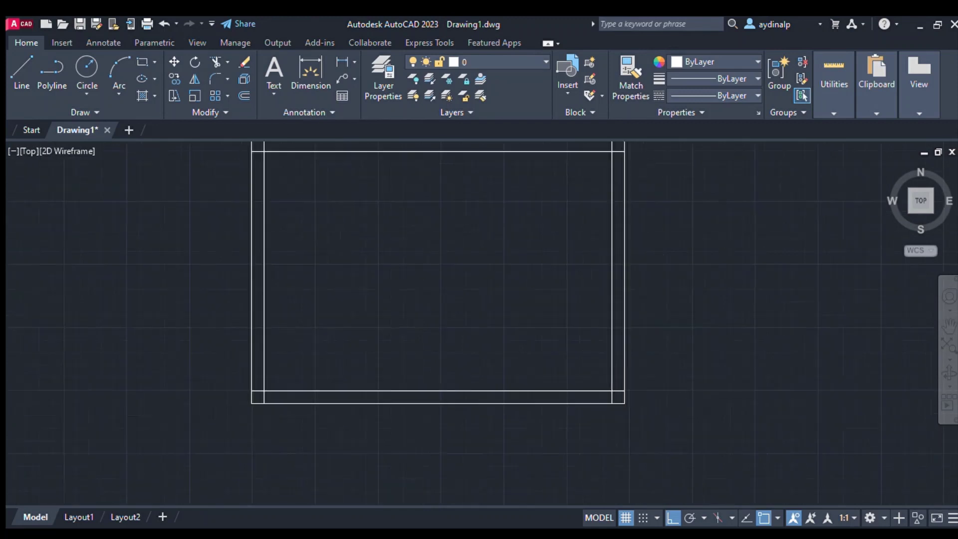
scroll(608, 350, down, 2)
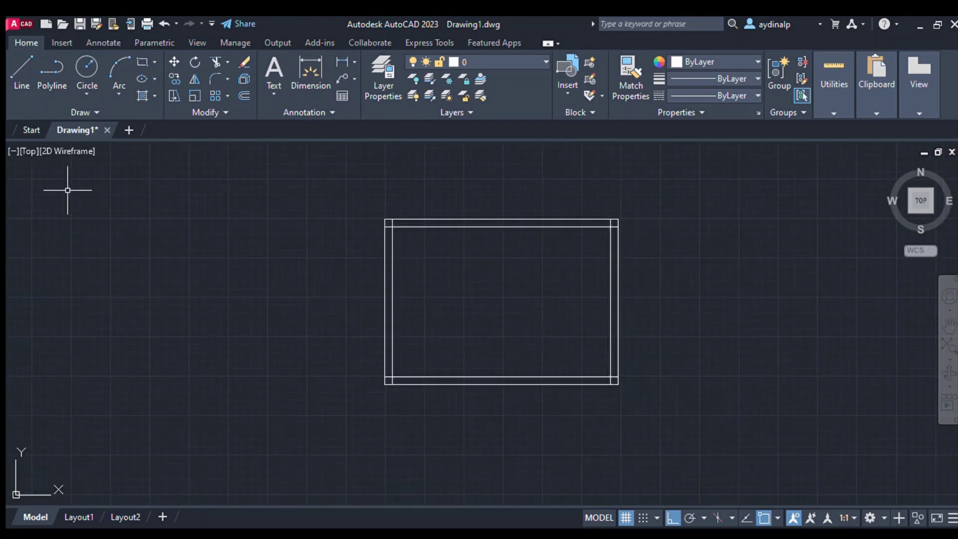
scroll(374, 224, up, 5)
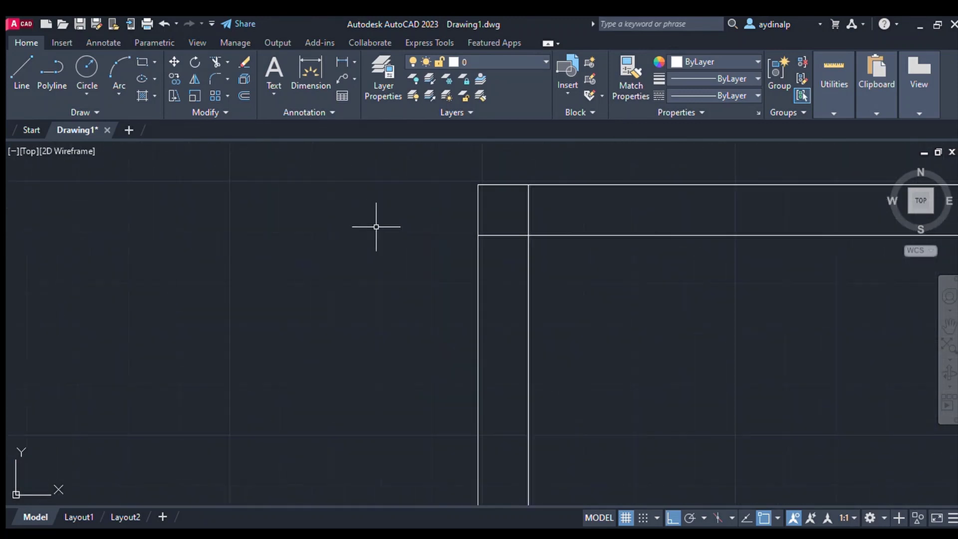
scroll(618, 287, down, 5)
middle_drag(770, 353, 531, 321)
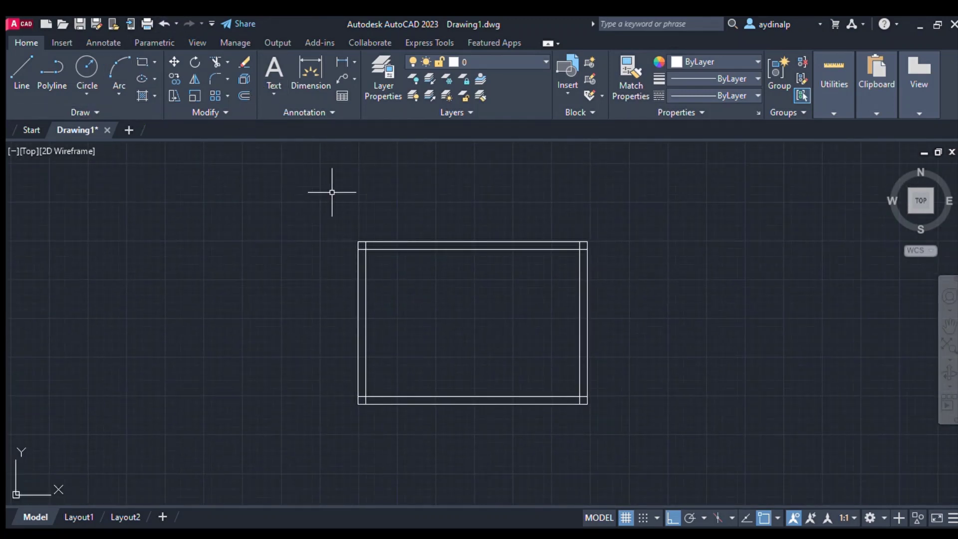
middle_drag(525, 266, 445, 244)
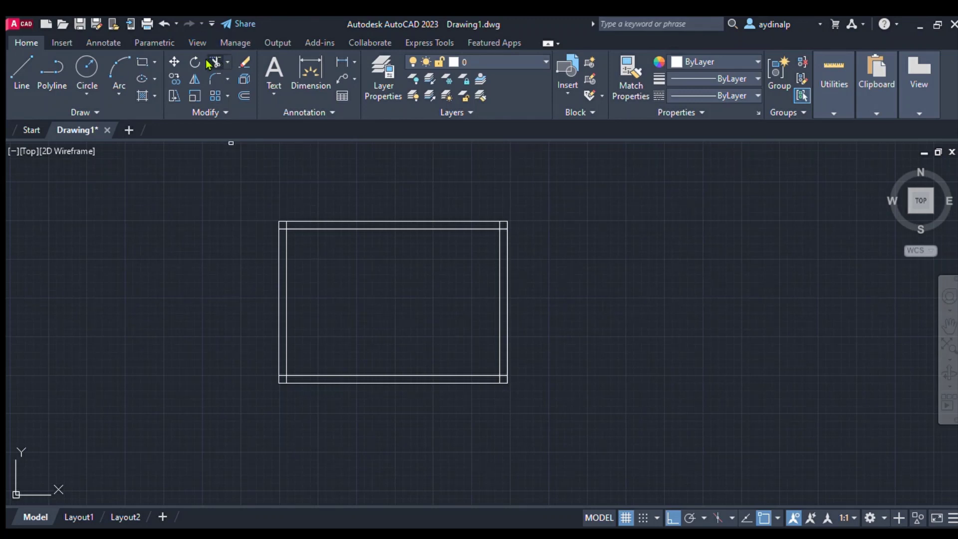
Trim the ends of the inner border lines that overrun at the two upper corners of the frame.
click(209, 63)
scroll(439, 318, up, 2)
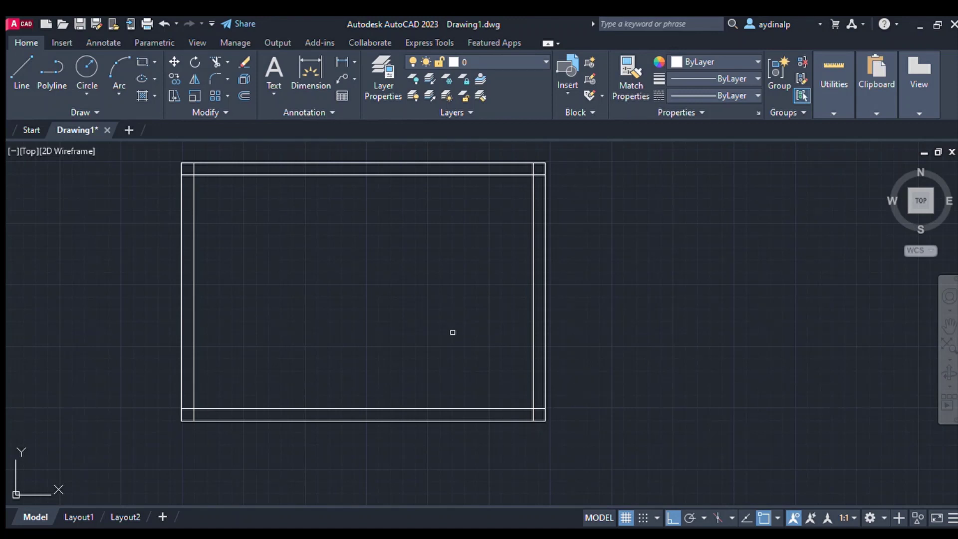
scroll(453, 333, down, 4)
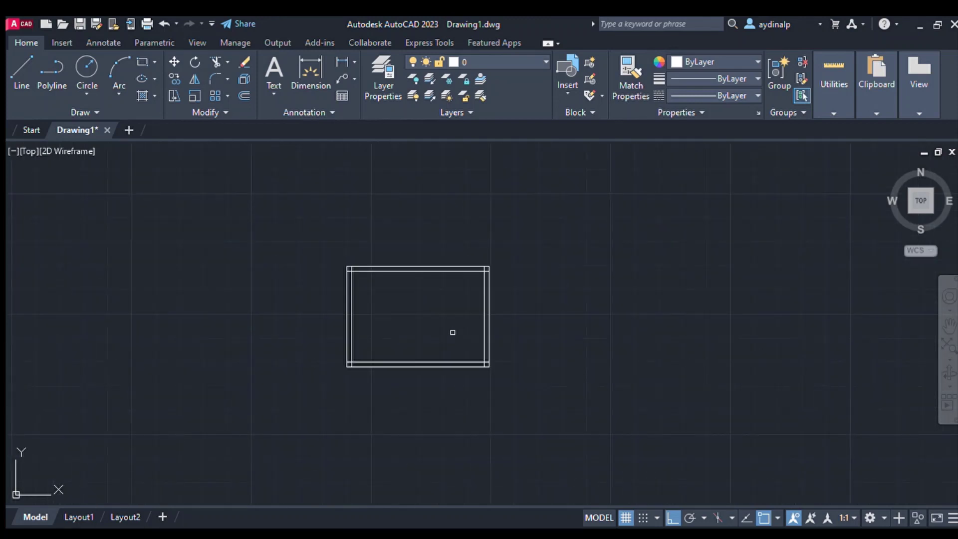
scroll(451, 331, up, 4)
middle_drag(496, 333, 637, 356)
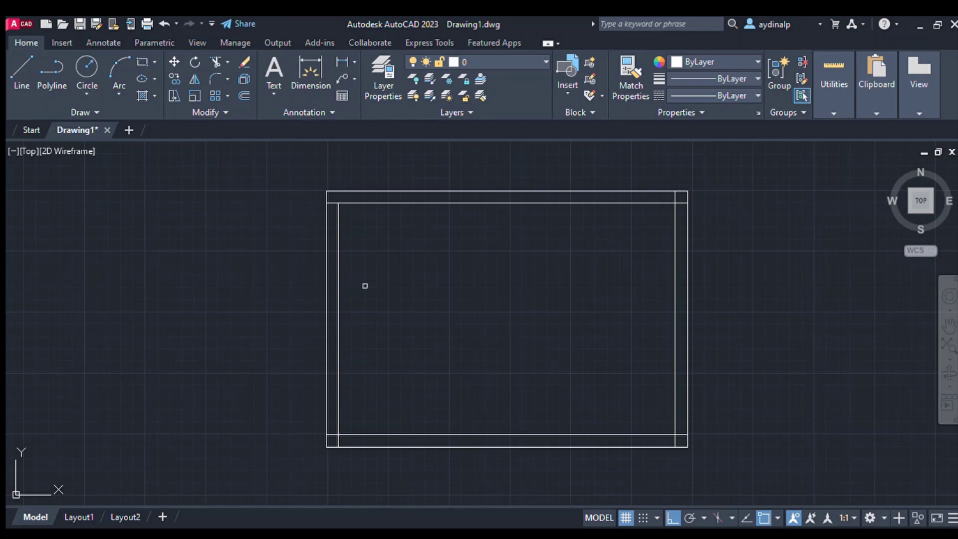
click(335, 203)
click(680, 202)
Trim the overrunning inner border line ends at the two lower corners, leaving a clean inner rectangle.
scroll(718, 419, down, 2)
scroll(718, 419, up, 1)
middle_drag(719, 419, 750, 324)
scroll(398, 322, up, 4)
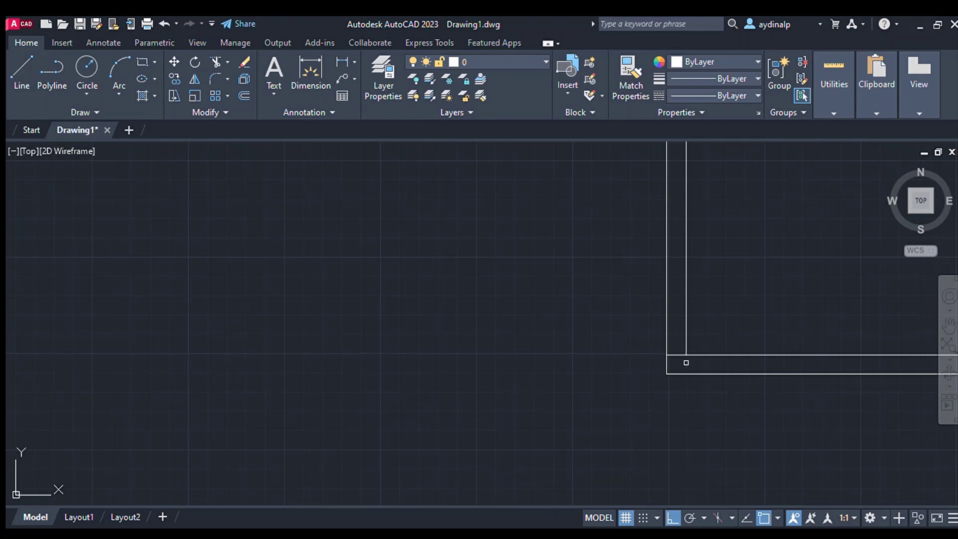
click(680, 355)
scroll(756, 404, down, 2)
middle_drag(778, 405, 394, 430)
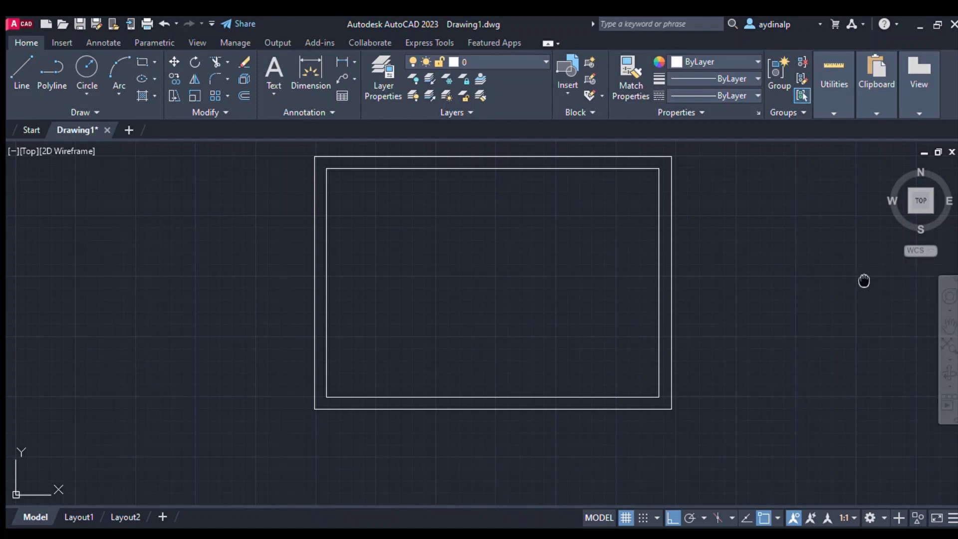
Create a layer named circle-triangle with blue colour and 0.60 mm lineweight, and make it the current layer.
mouse_move(863, 280)
middle_down()
mouse_move(669, 280)
mouse_move(654, 290)
middle_up()
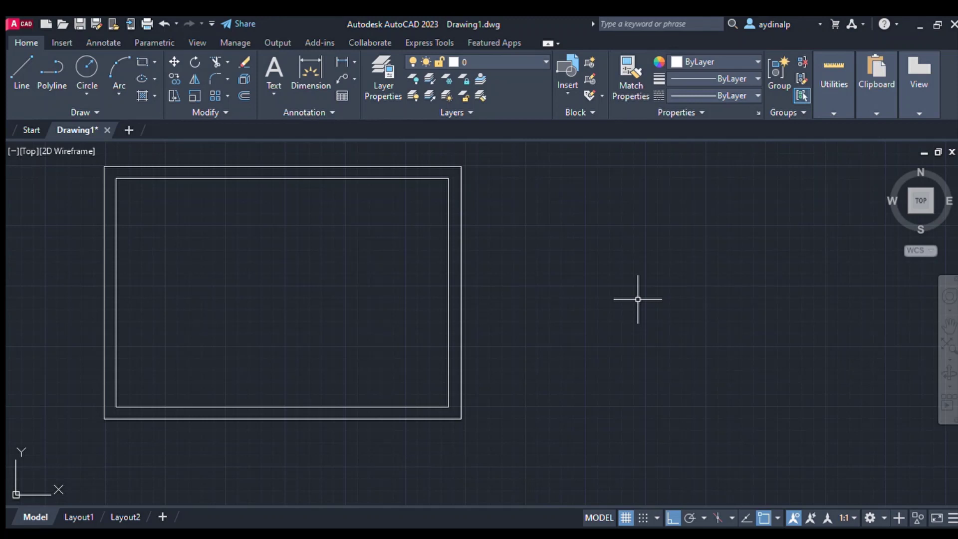
middle_drag(520, 309, 704, 321)
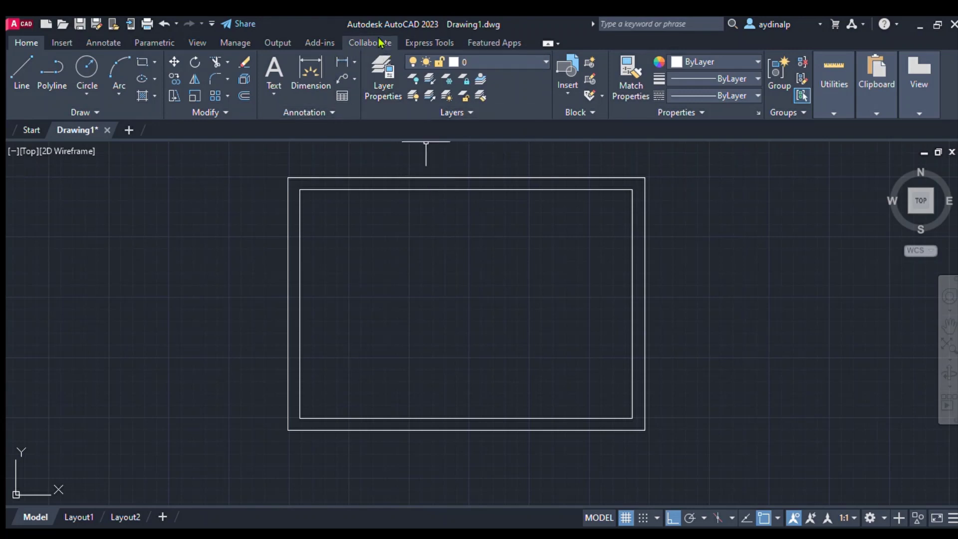
click(376, 73)
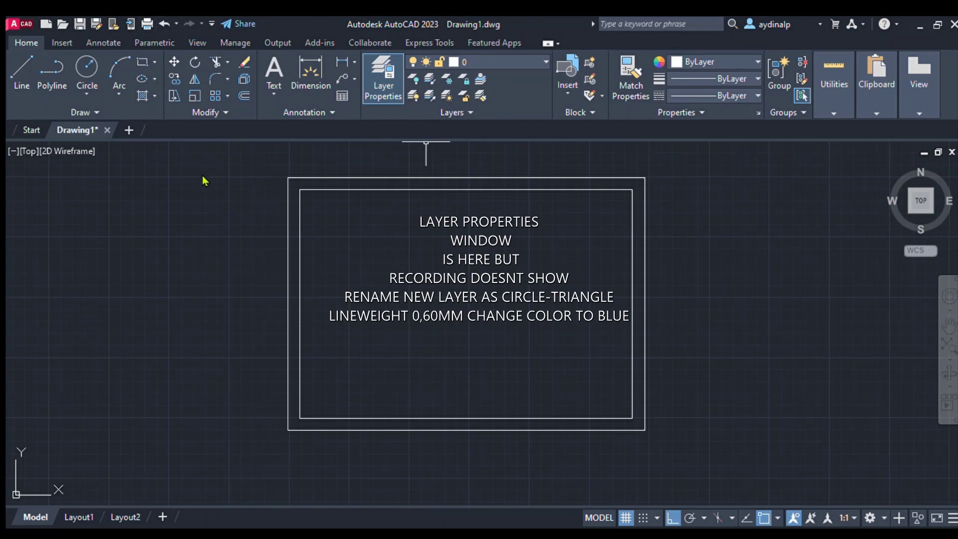
click(246, 125)
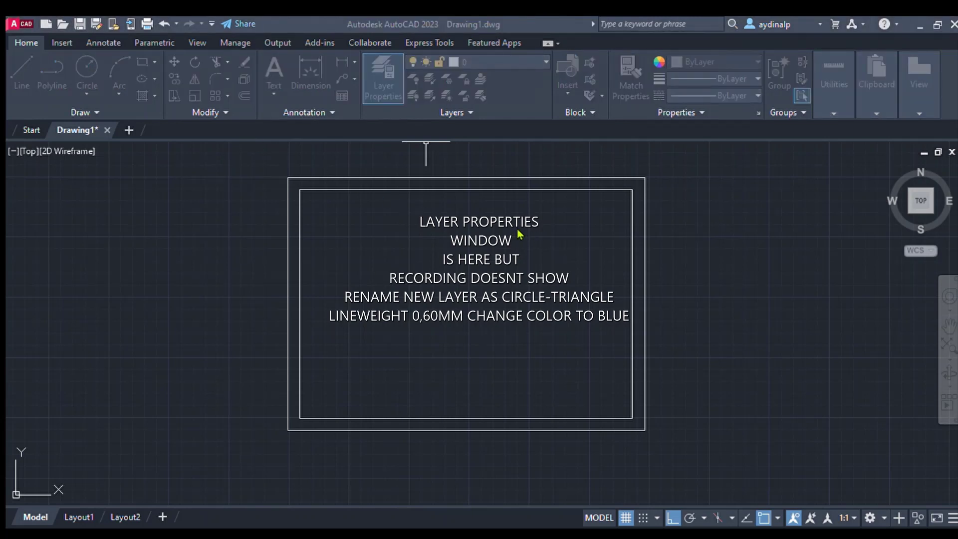
click(480, 385)
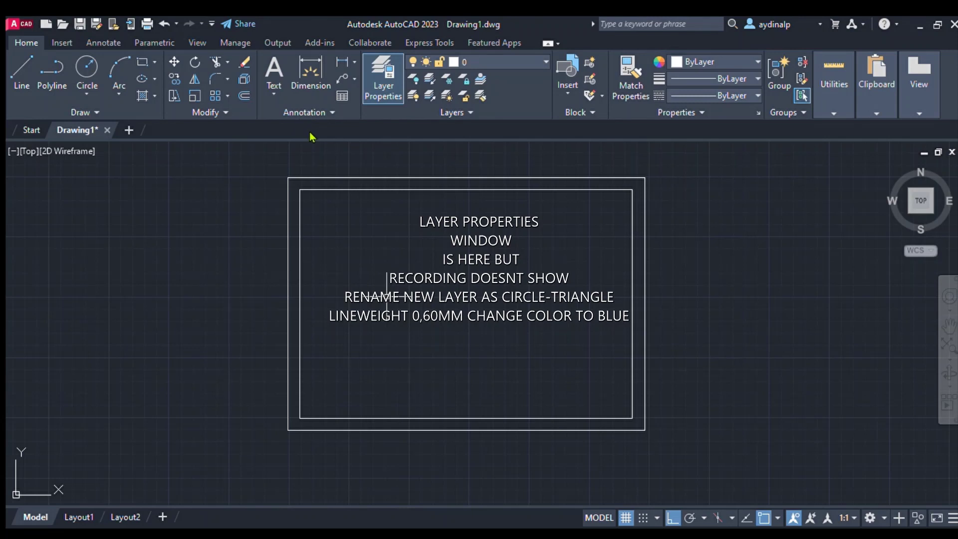
click(345, 132)
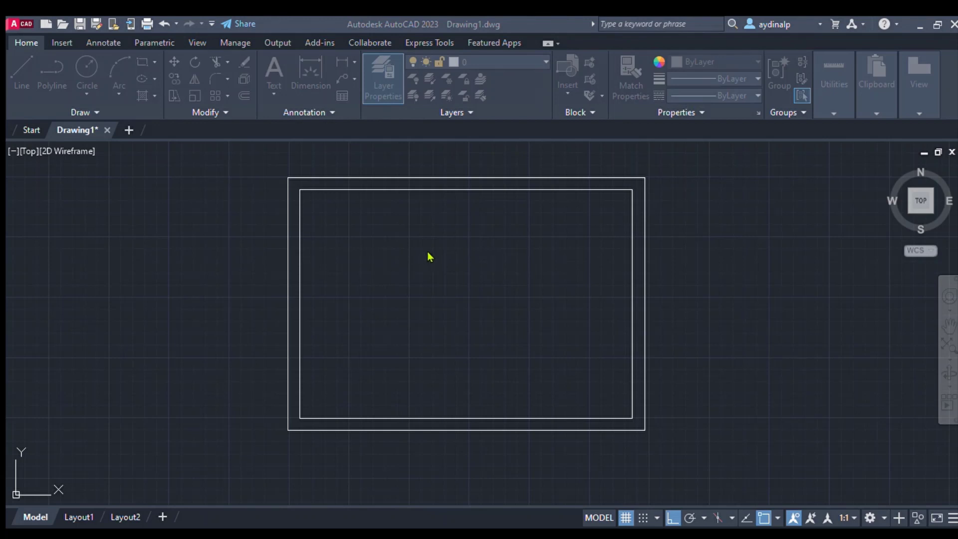
click(379, 316)
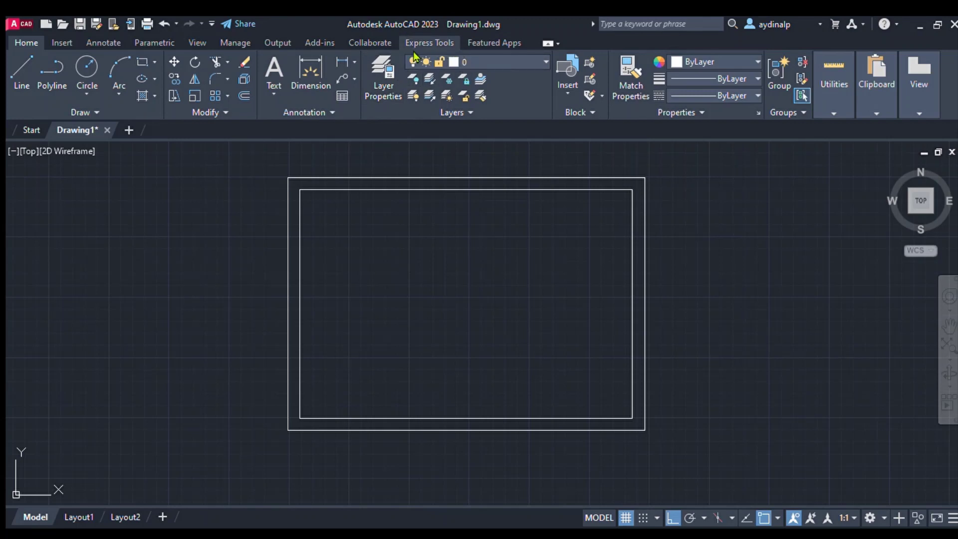
click(523, 62)
click(516, 90)
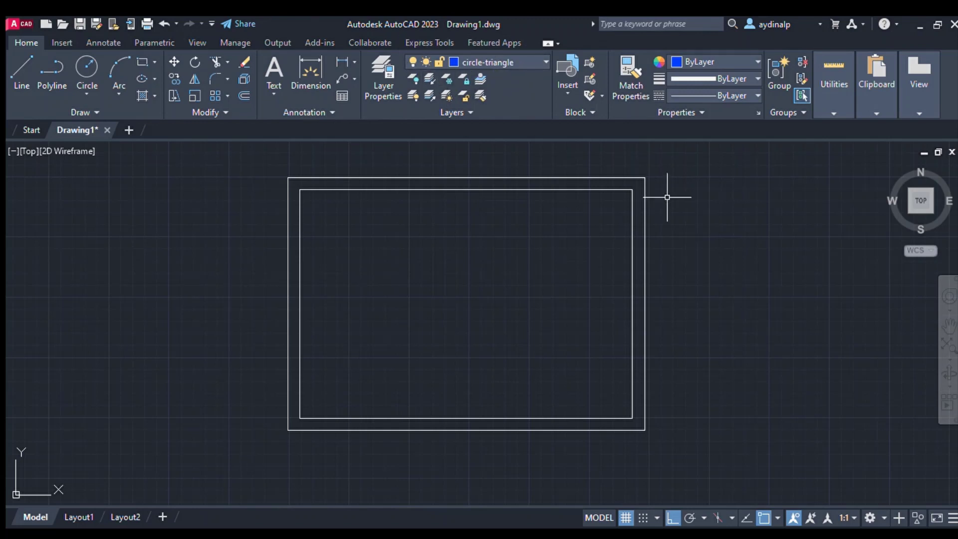
Draw a small circle on the circle-triangle layer in the empty area to the right of the double-line frame.
mouse_move(667, 197)
middle_down()
mouse_move(682, 208)
mouse_move(504, 208)
middle_up()
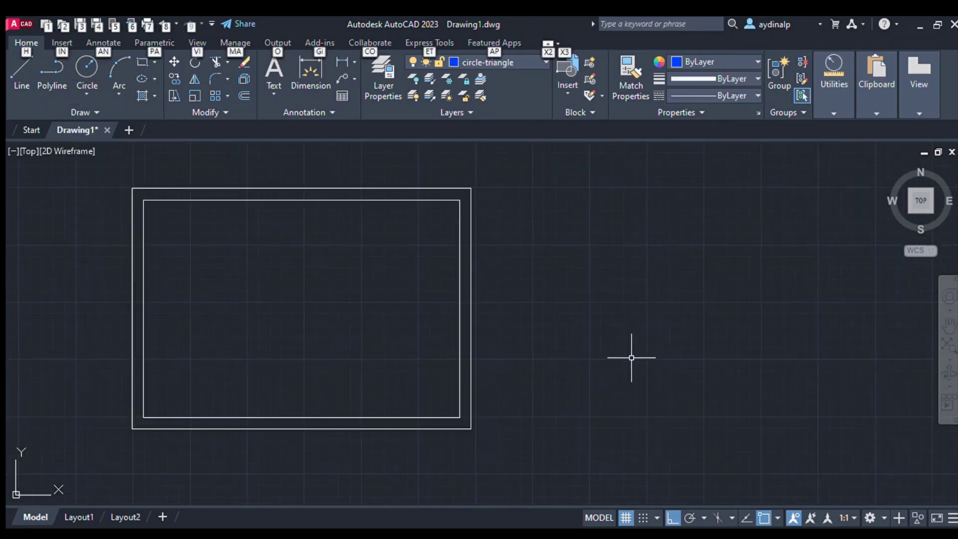
click(86, 66)
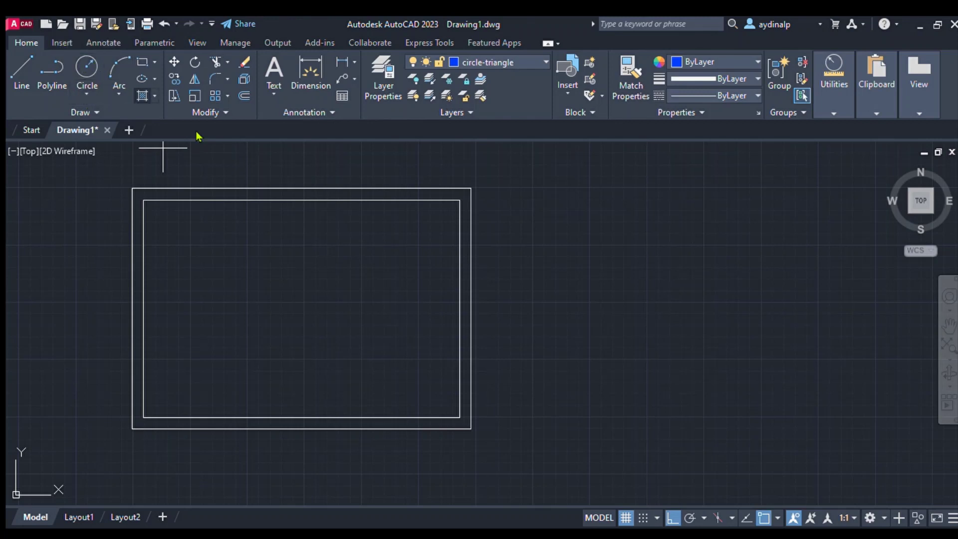
click(663, 274)
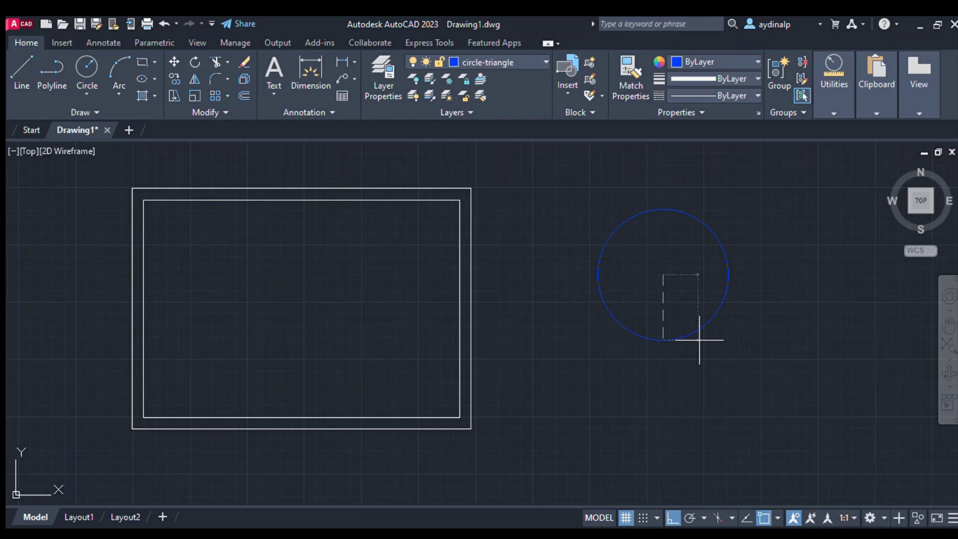
key(Return)
Examine how thick the blue circle's outline is displayed compared with the frame's lines.
scroll(699, 337, up, 4)
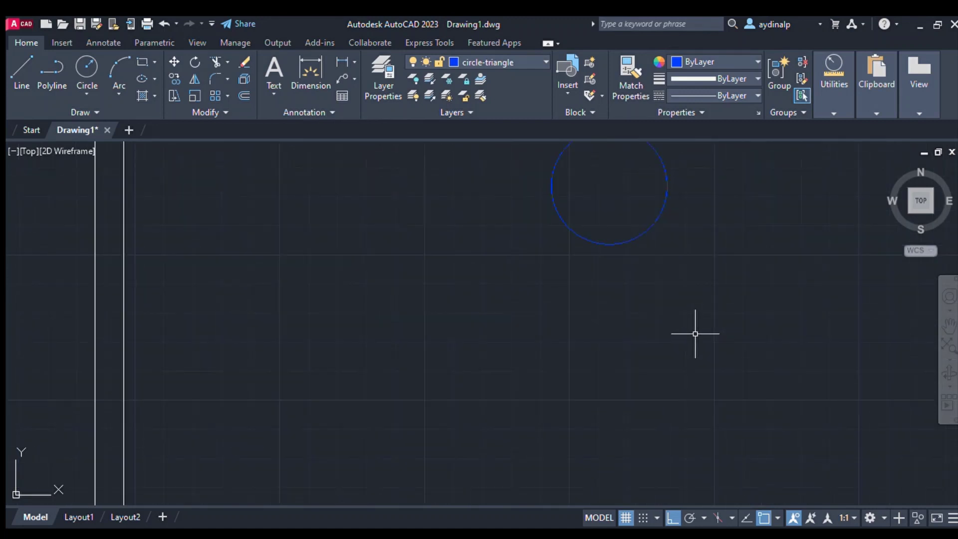
scroll(696, 334, down, 4)
scroll(676, 325, down, 2)
scroll(674, 327, up, 7)
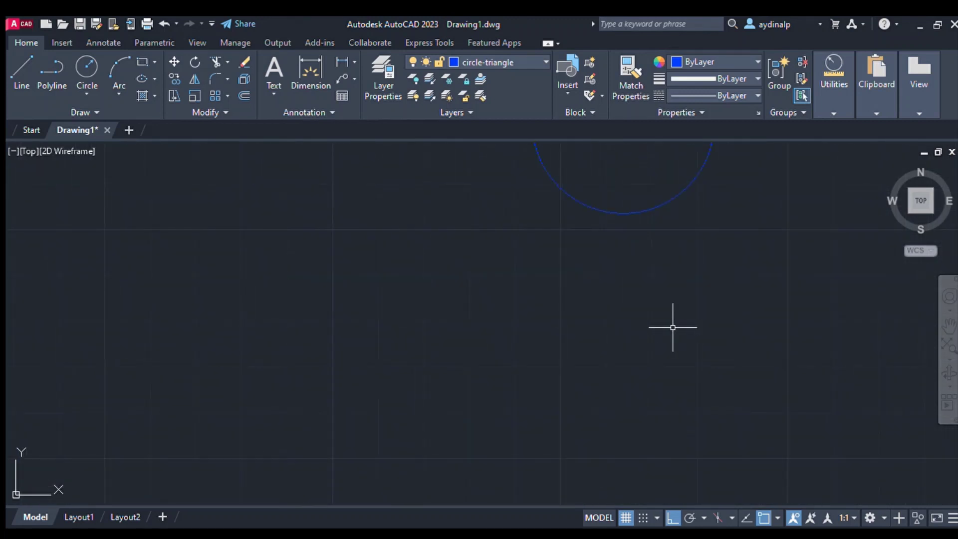
middle_drag(672, 327, 705, 412)
scroll(698, 407, down, 4)
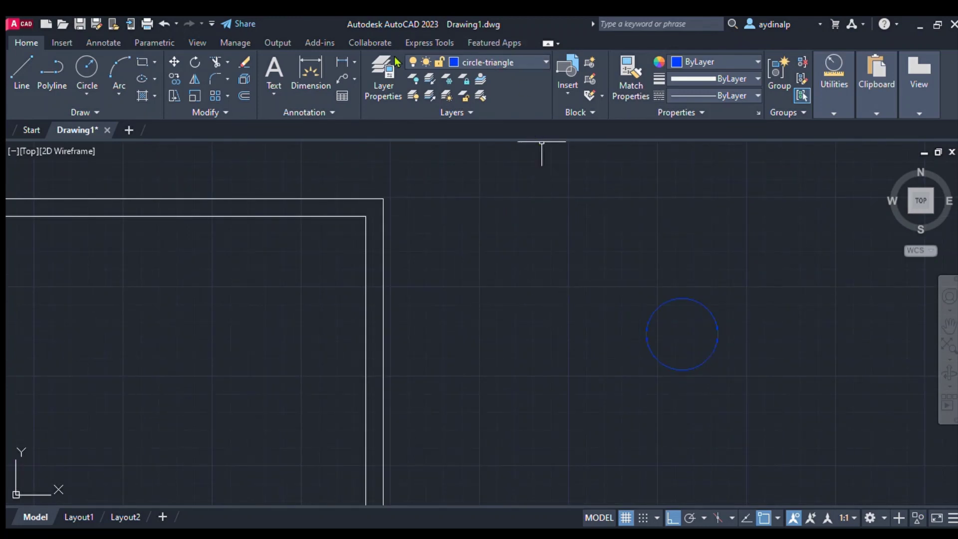
middle_drag(572, 282, 624, 215)
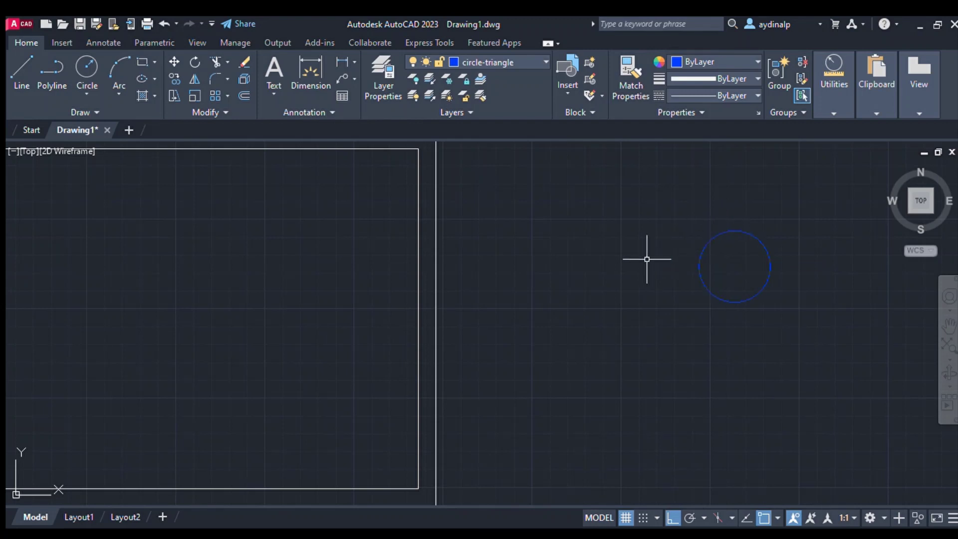
scroll(674, 301, up, 2)
scroll(674, 300, down, 2)
middle_drag(749, 300, 700, 287)
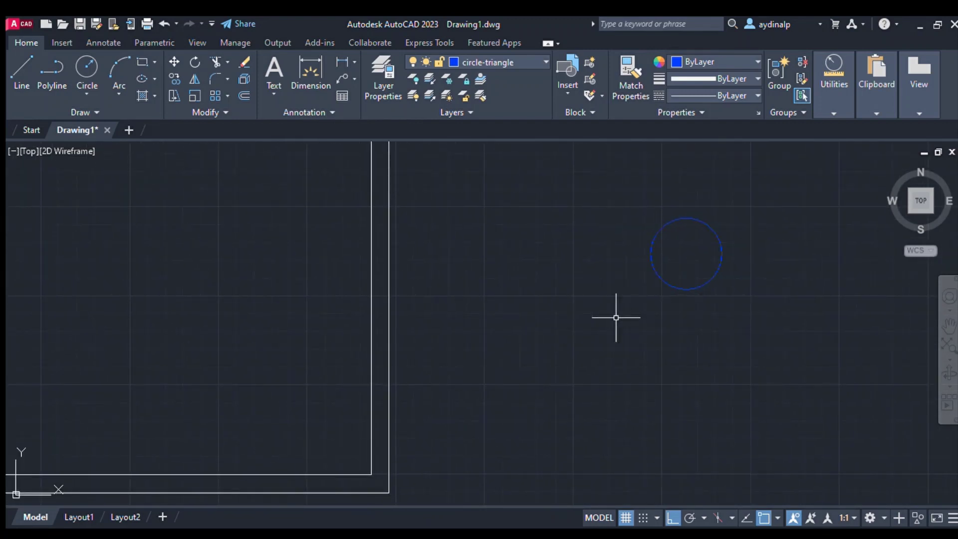
Turn on lineweight display in the lineweight settings for the drawing.
scroll(603, 319, down, 2)
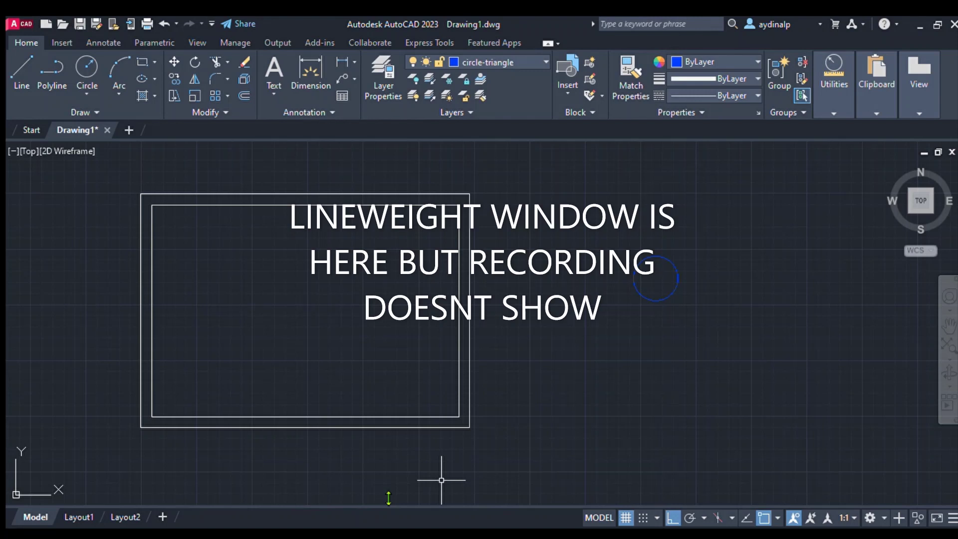
key(Return)
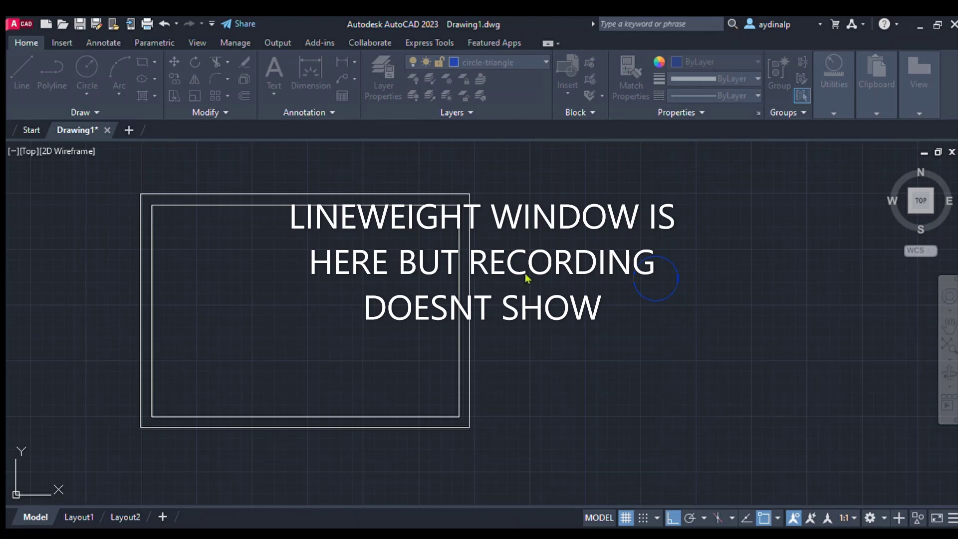
click(435, 346)
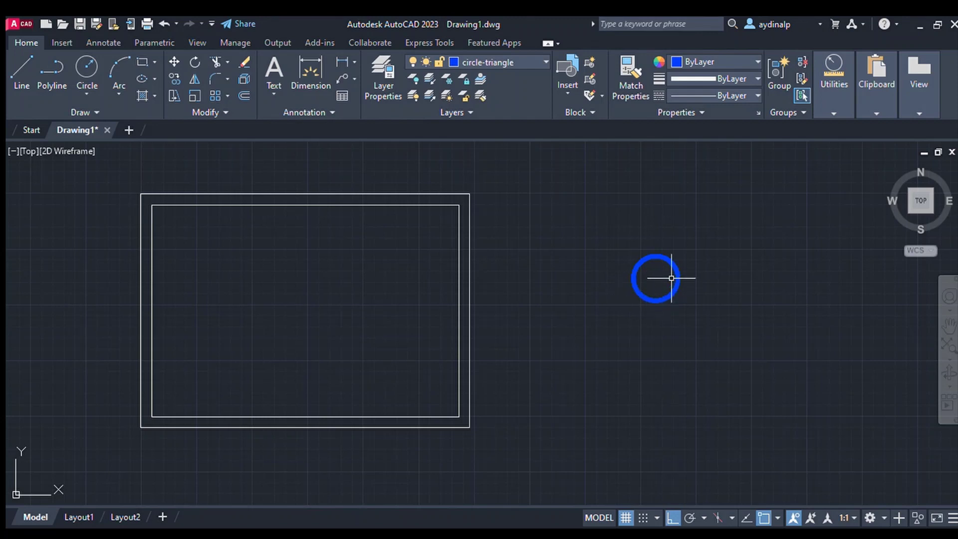
Draw a short horizontal line below the circle as the base of a triangle, with Ortho mode on.
key(alt)
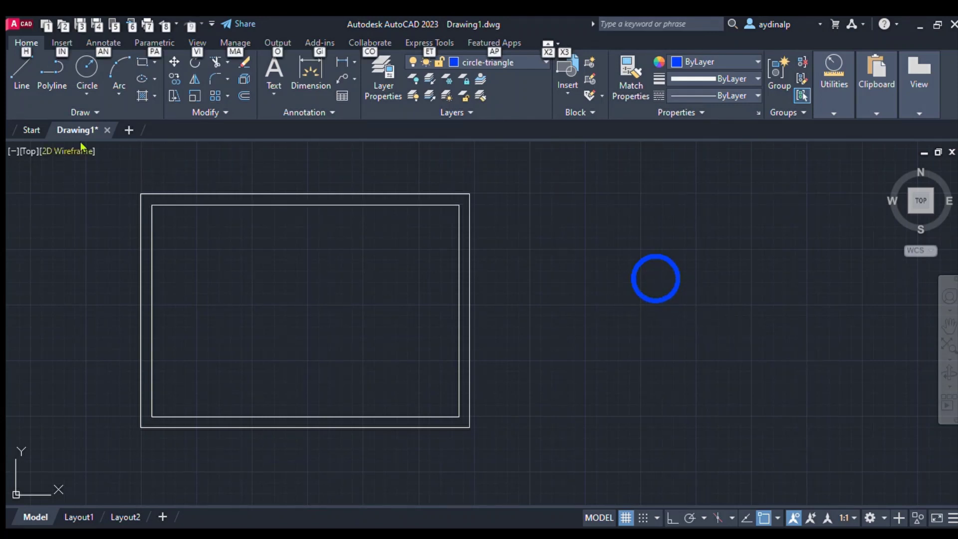
click(19, 71)
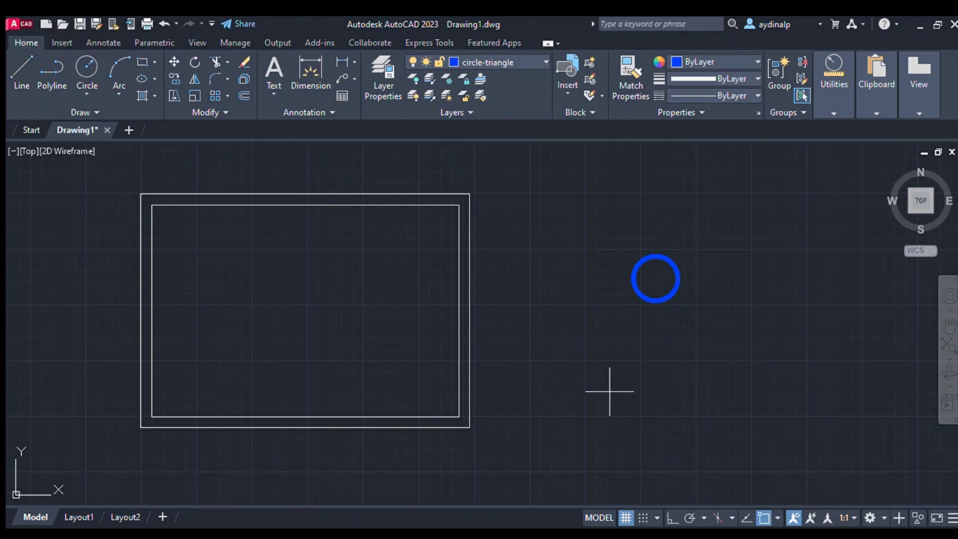
click(615, 416)
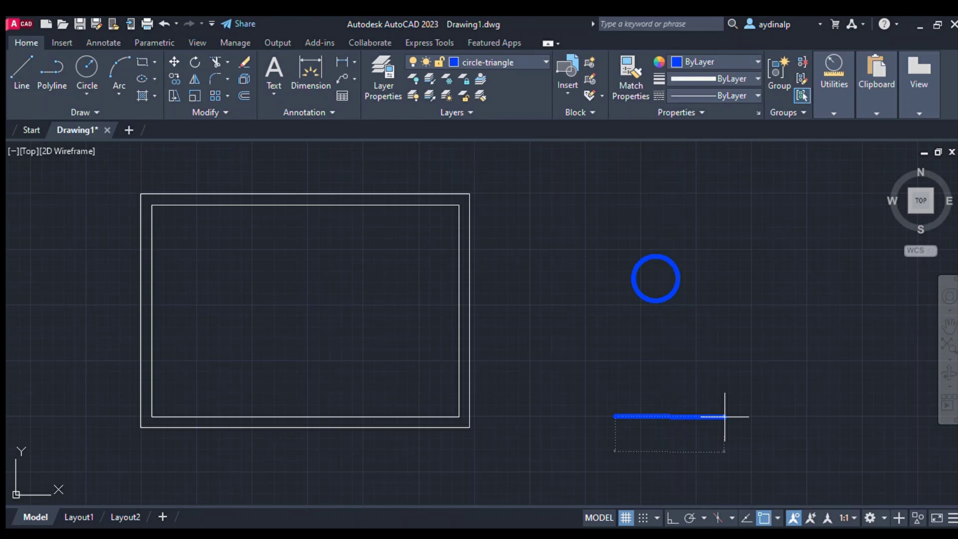
key(F8)
key(Escape)
Close the triangle with two sloping lines from the base's left end to an apex above its middle and down to its right end.
scroll(665, 404, up, 2)
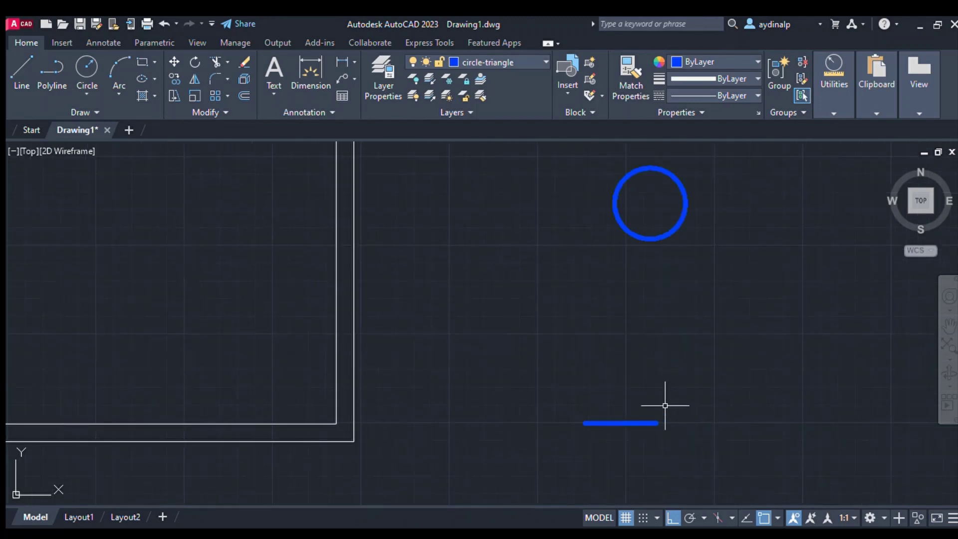
middle_drag(665, 405, 615, 309)
scroll(616, 310, up, 2)
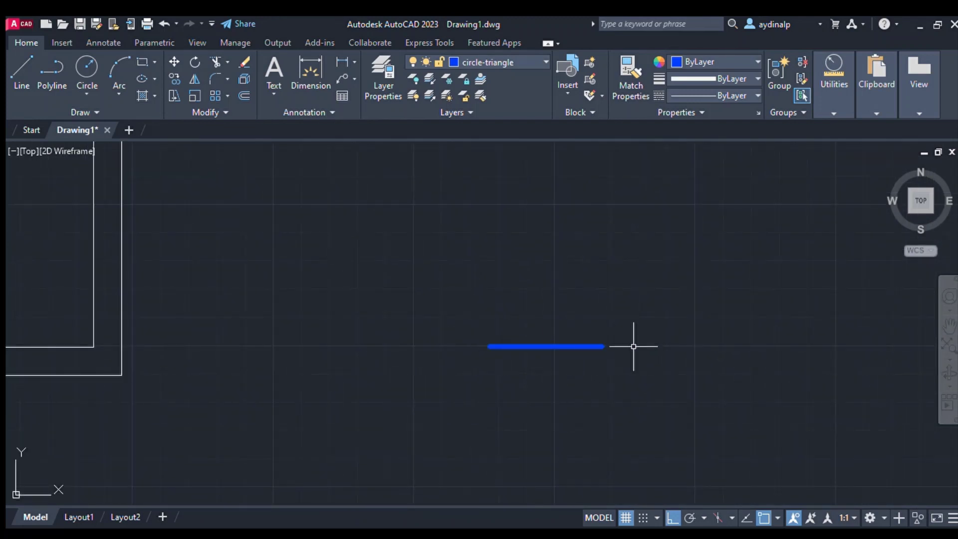
click(21, 71)
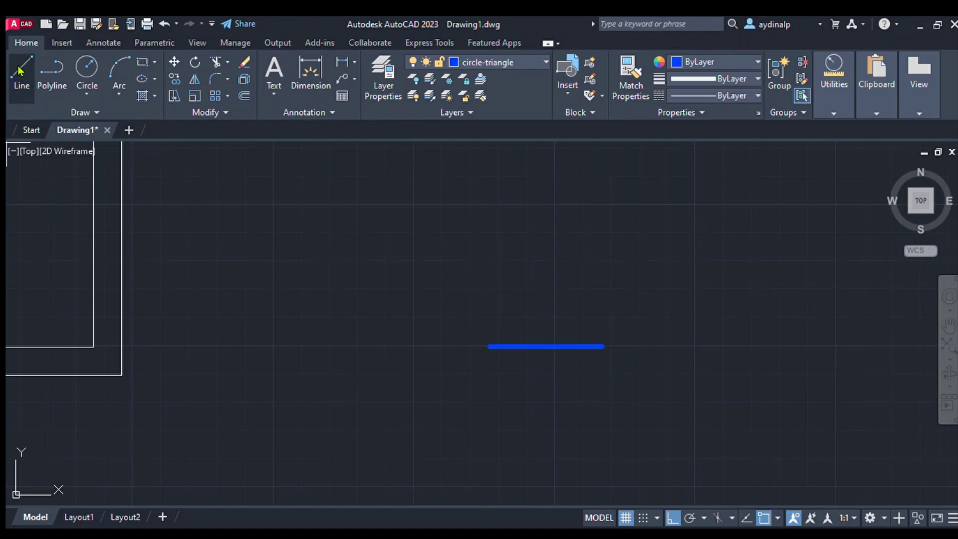
click(490, 346)
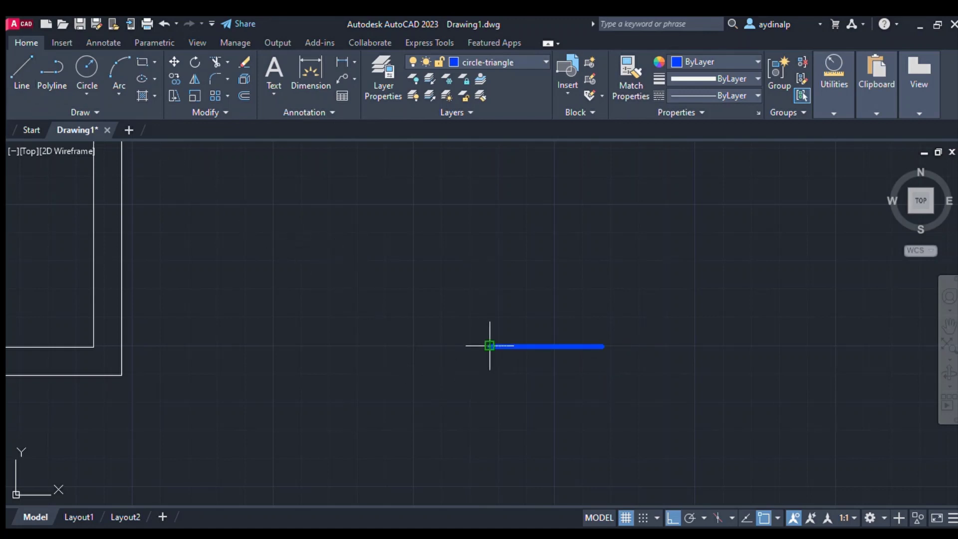
click(489, 246)
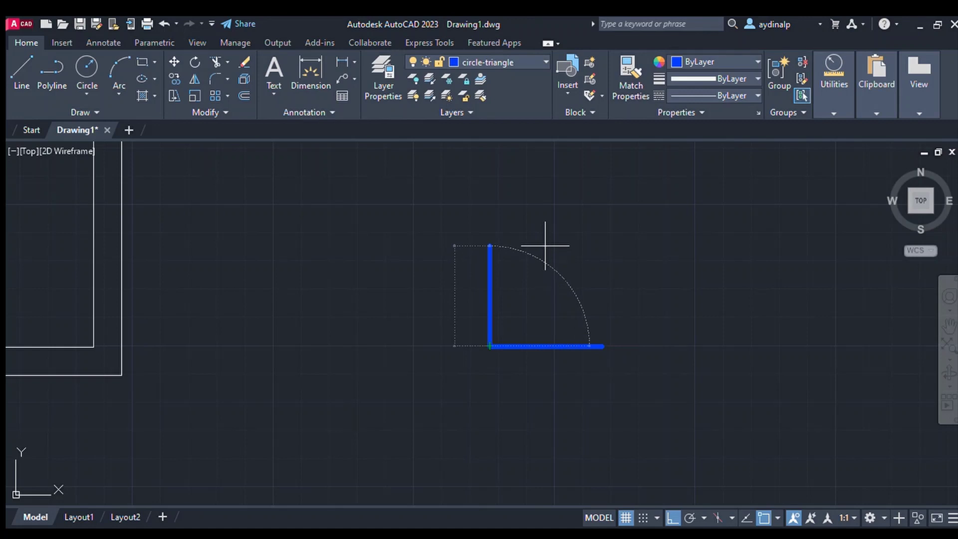
key(F8)
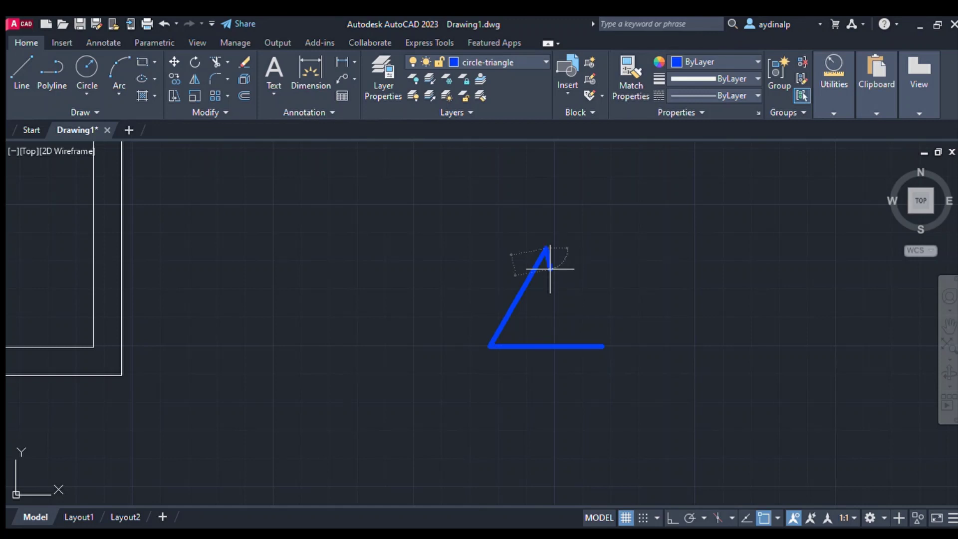
click(546, 247)
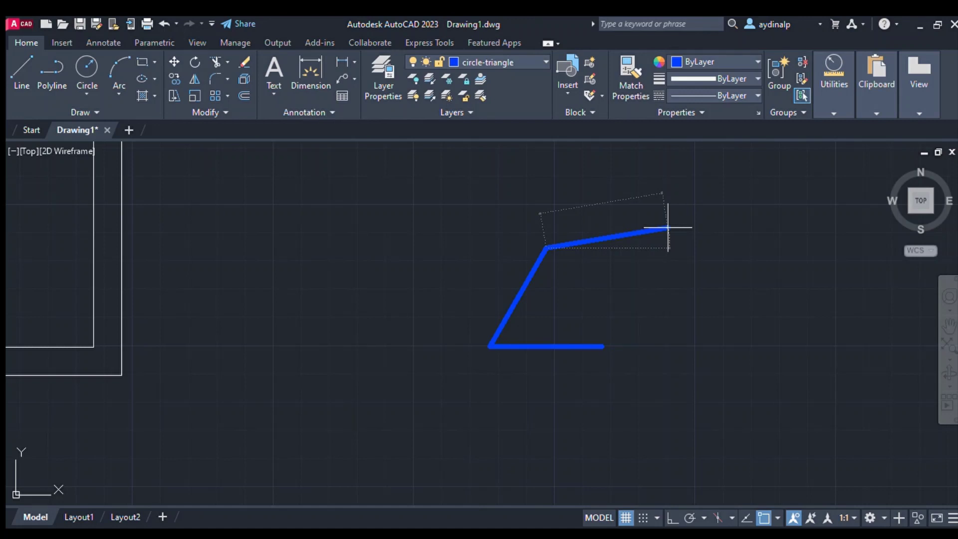
click(602, 346)
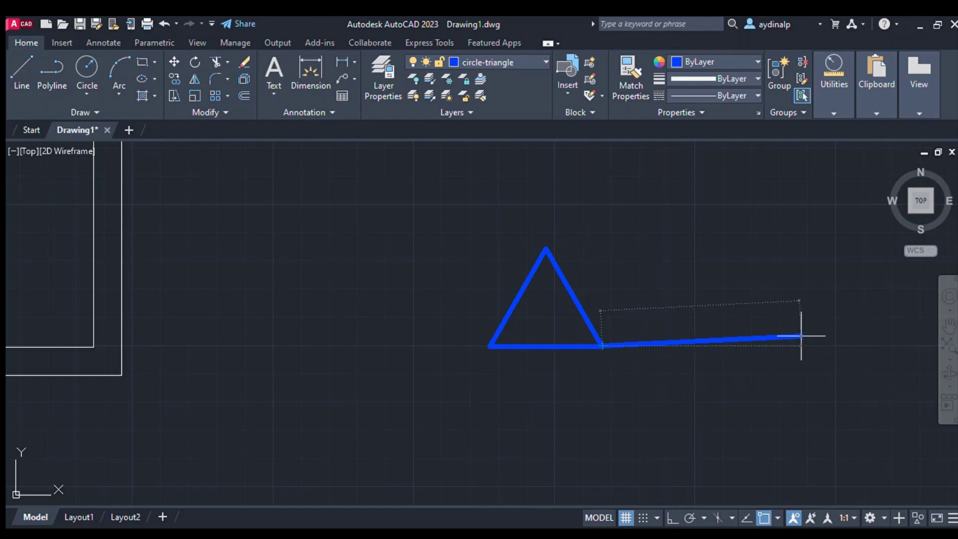
key(Escape)
Create a red layer named line-rectangle with a 0.3 mm lineweight and make it the current layer.
scroll(780, 321, down, 4)
middle_drag(781, 321, 684, 409)
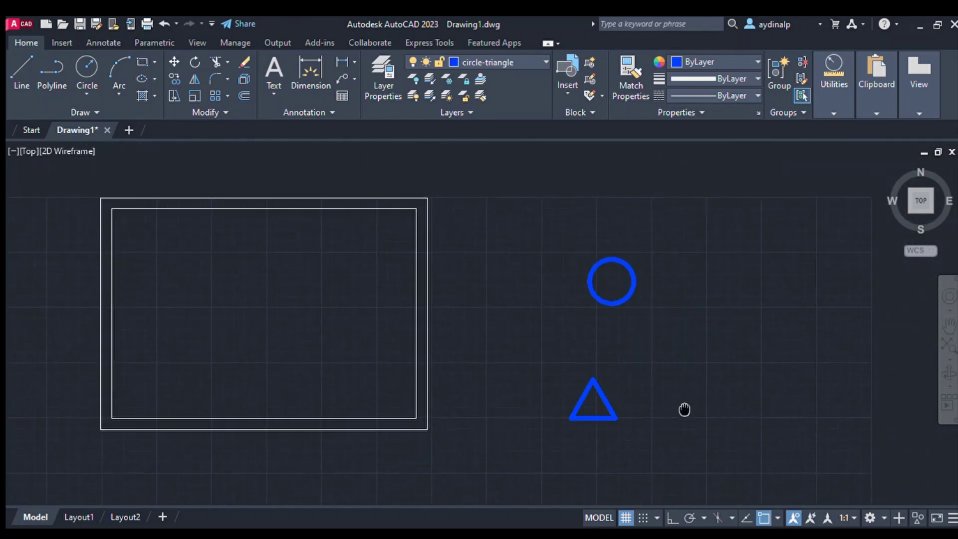
click(371, 80)
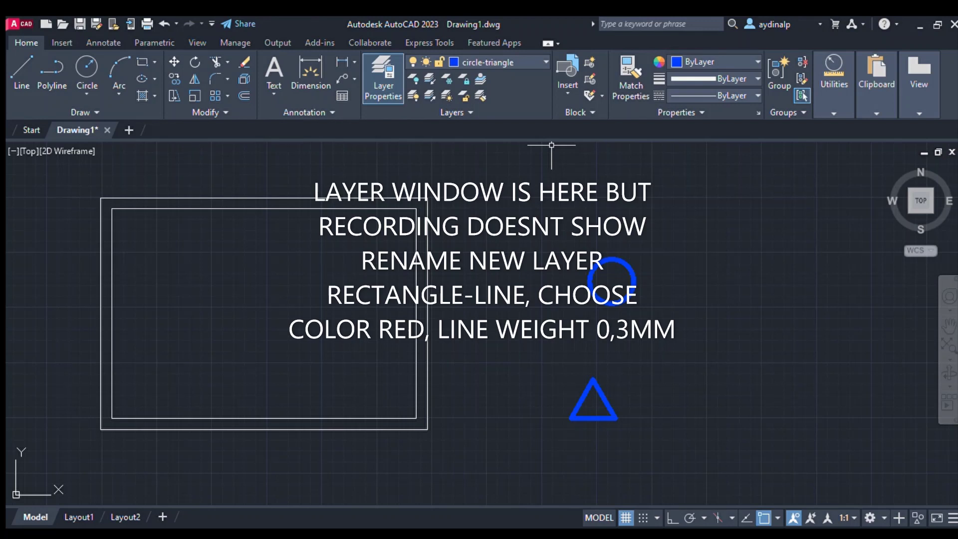
click(250, 139)
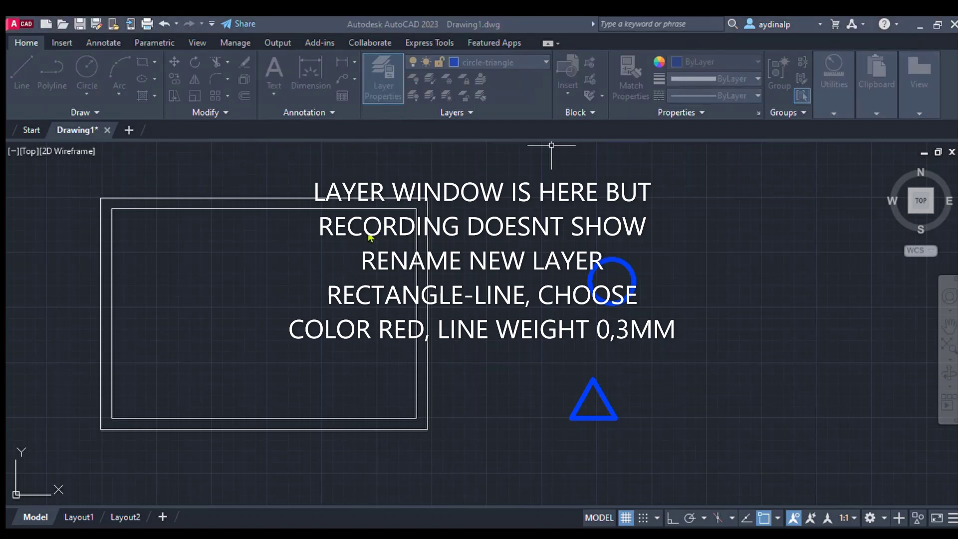
click(458, 387)
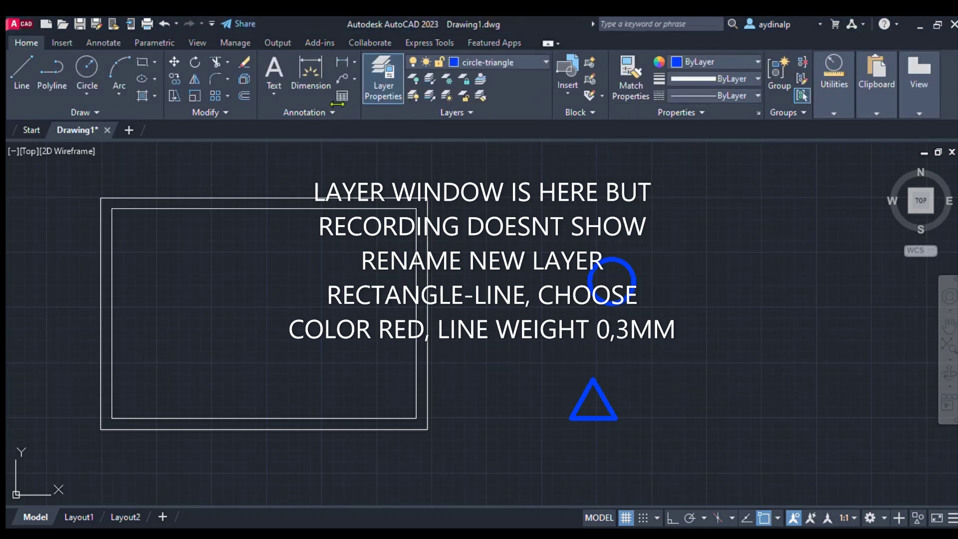
click(350, 143)
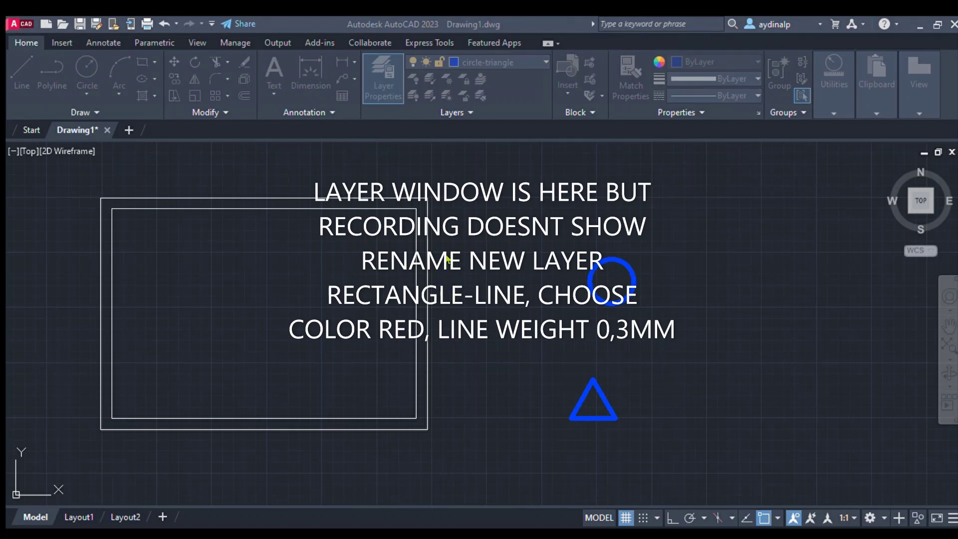
click(420, 380)
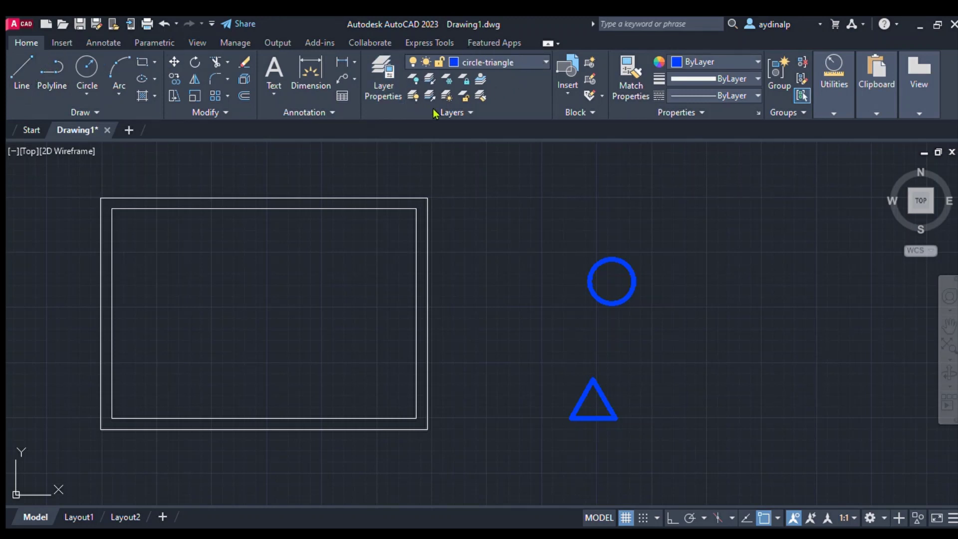
click(458, 110)
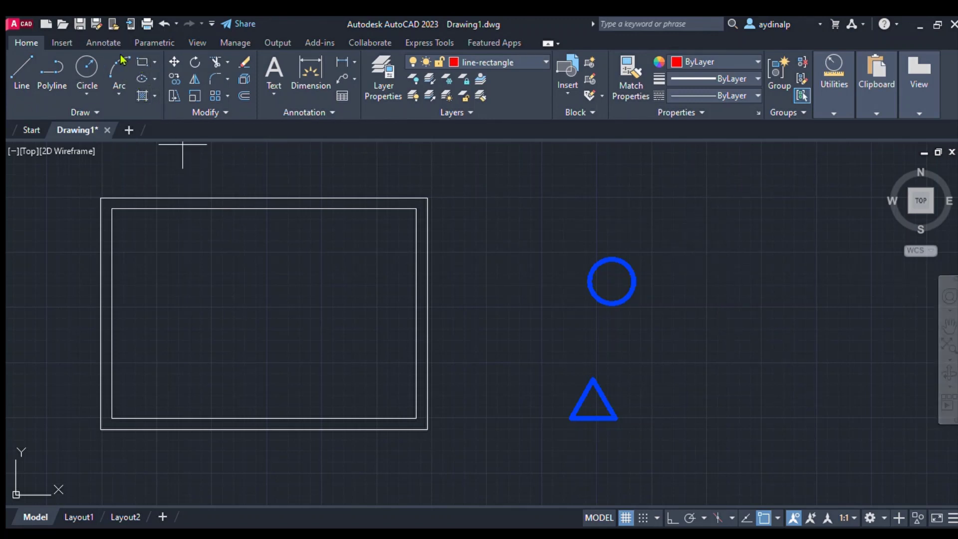
Draw a red rectangle 50 units wide to the upper right of the blue circle.
click(705, 230)
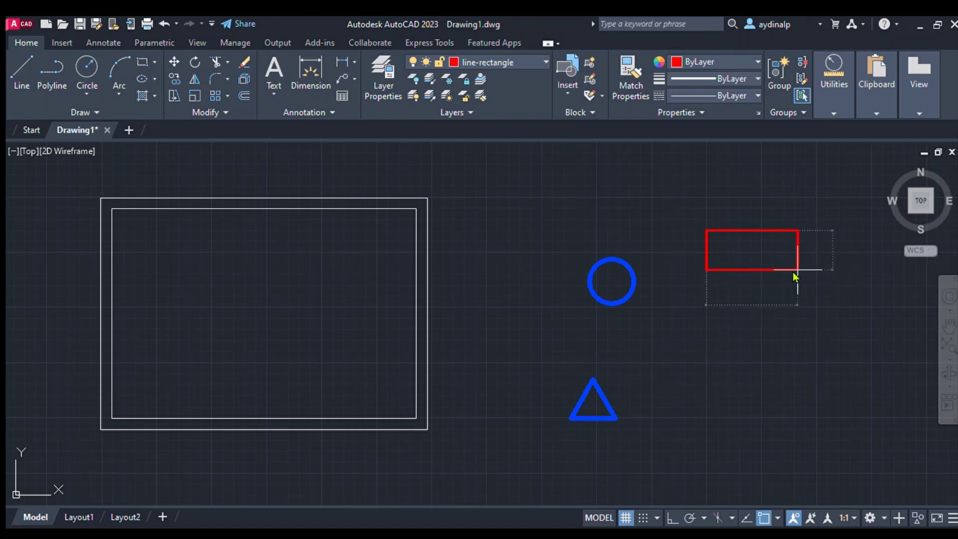
text(50)
key(Tab)
key(Return)
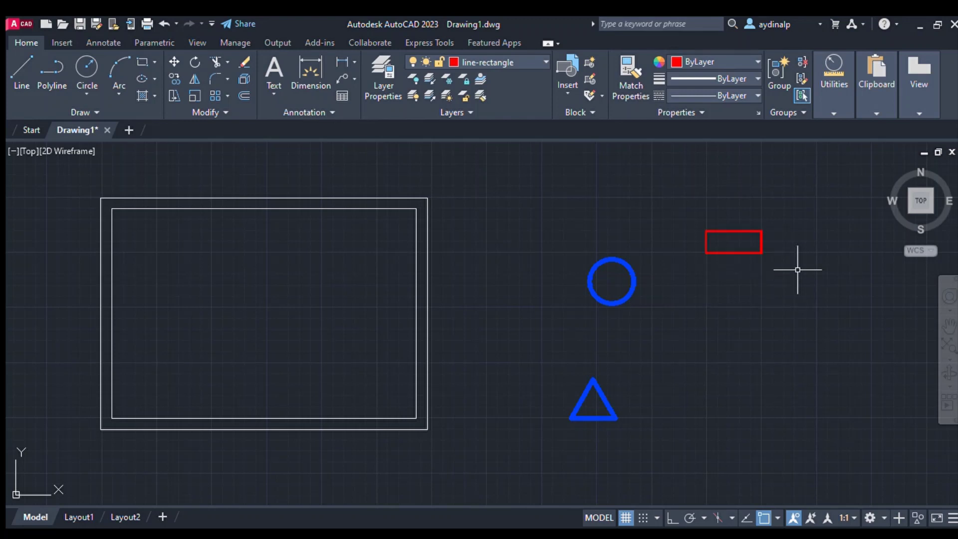
scroll(770, 271, up, 1)
scroll(769, 271, down, 1)
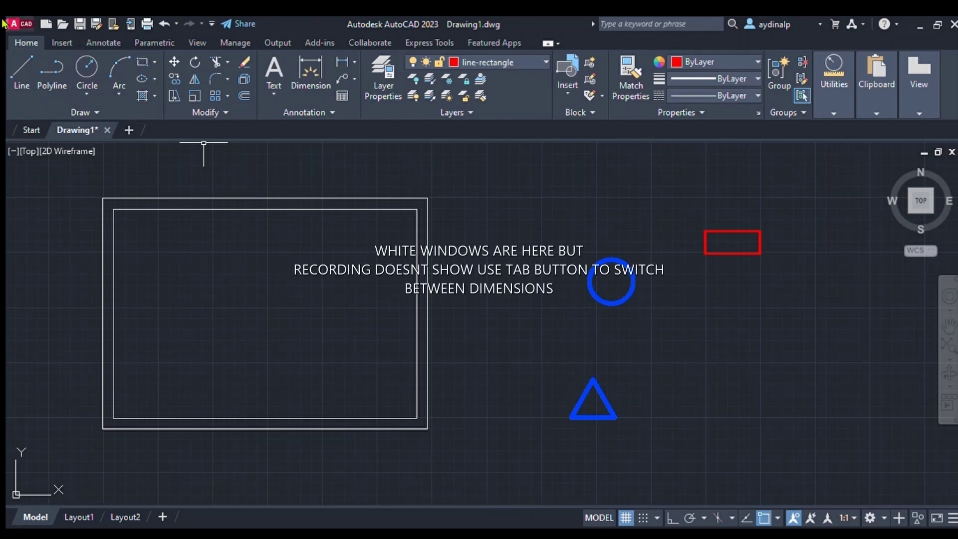
Draw a second, taller red rectangle of the same width below the first one.
click(706, 308)
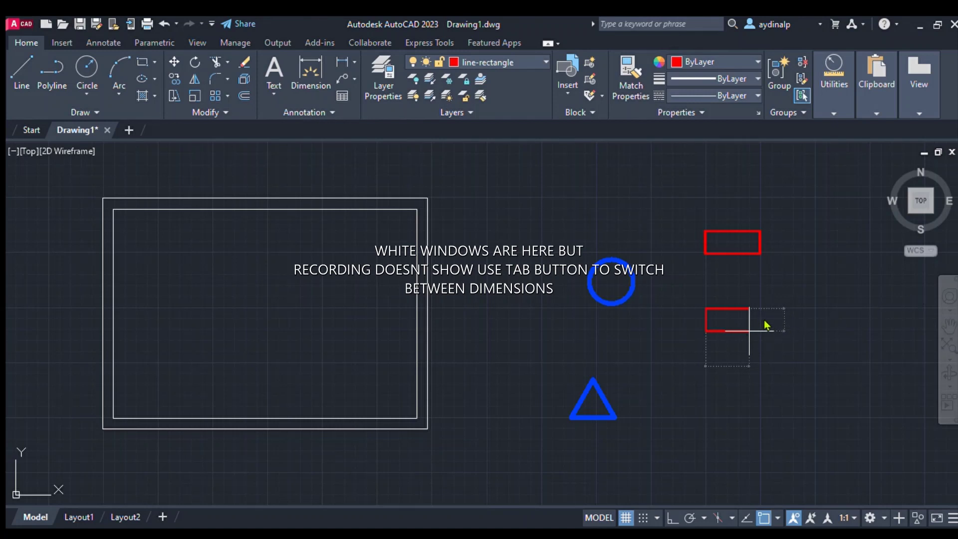
key(Tab)
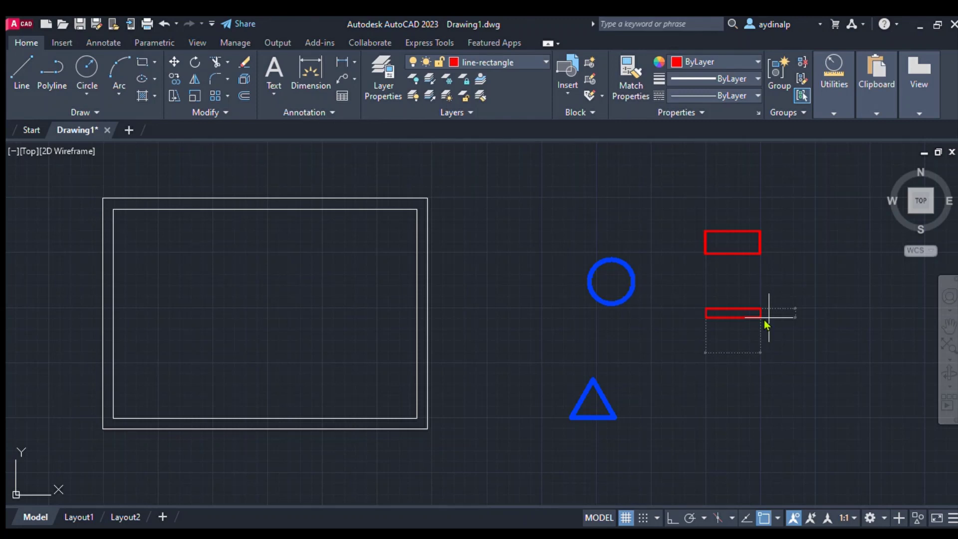
click(769, 317)
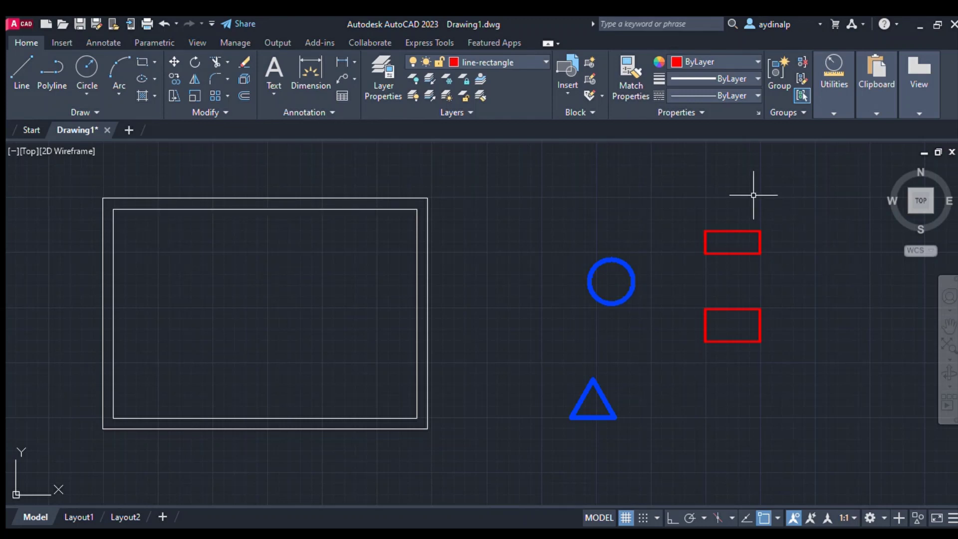
Erase the upper of the two red rectangles.
click(242, 63)
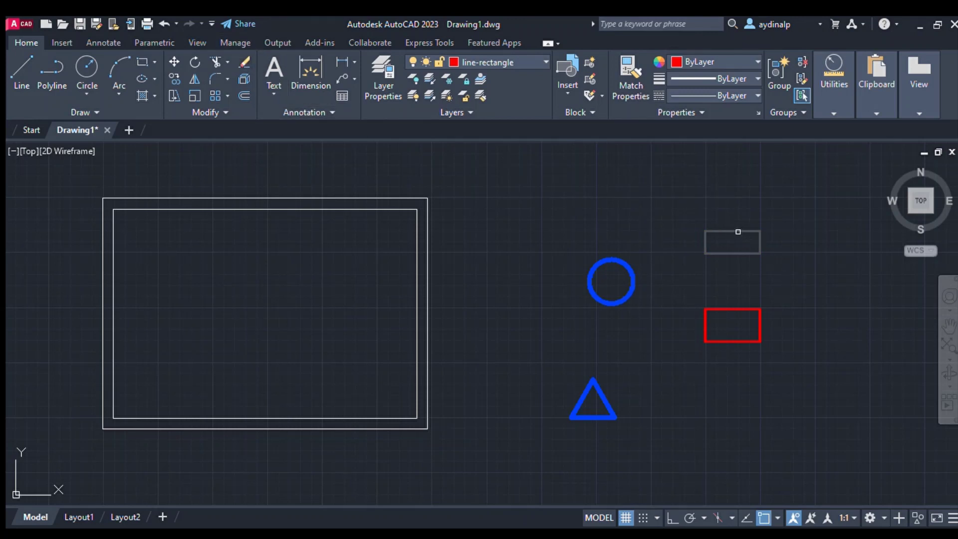
key(Return)
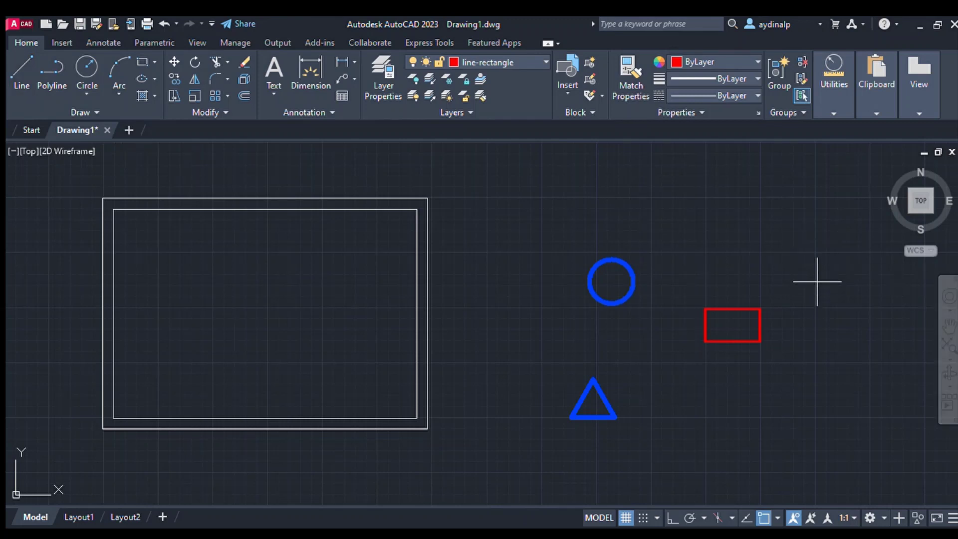
Draw a short vertical red line to the upper right of the red rectangle, with Ortho mode on.
click(815, 248)
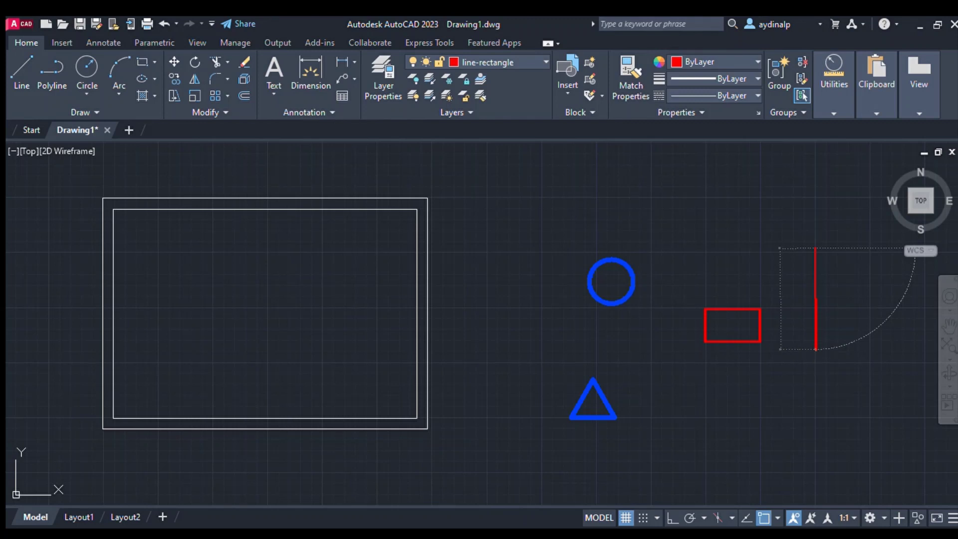
key(F8)
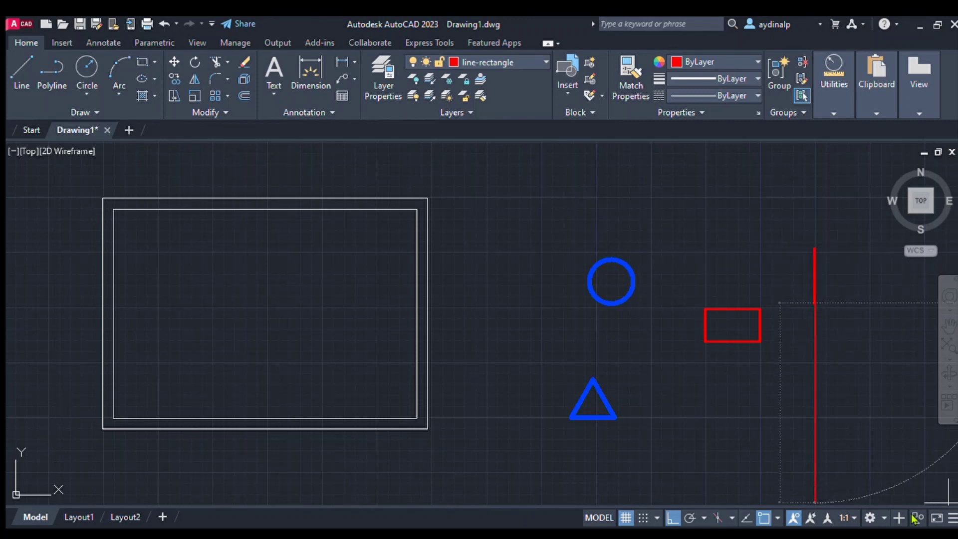
key(Escape)
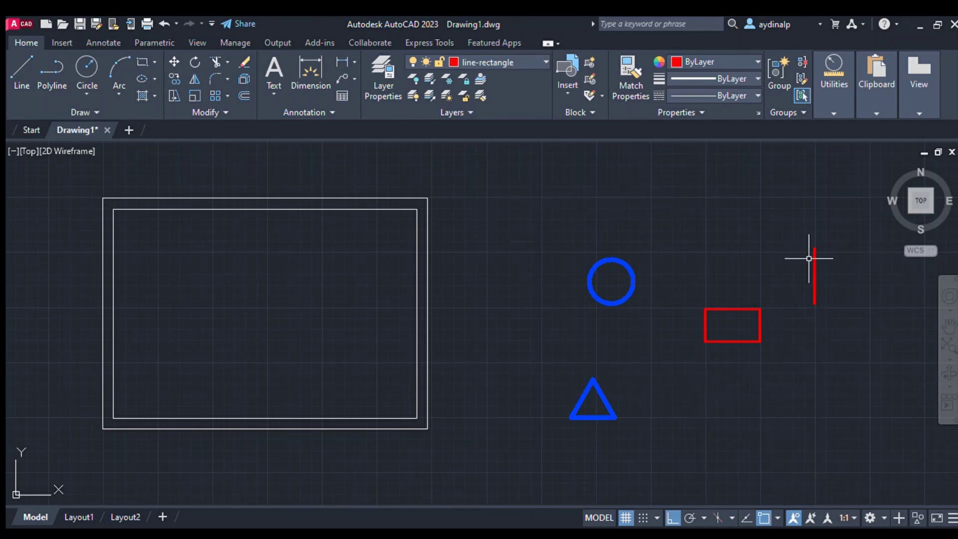
Copy the blue circle twice straight above the original, evenly spaced, with Ortho mode on.
scroll(762, 350, down, 2)
middle_drag(763, 349, 803, 350)
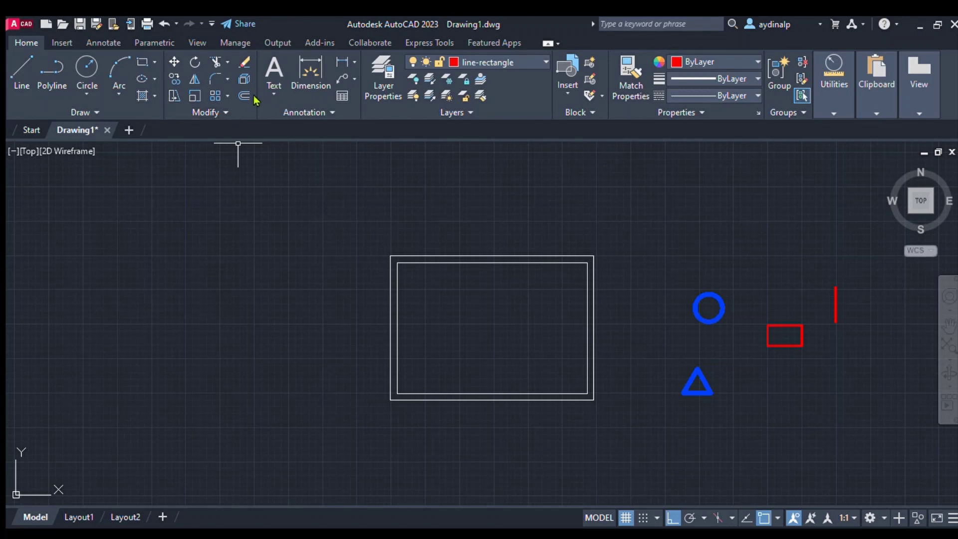
click(187, 96)
click(712, 293)
key(Return)
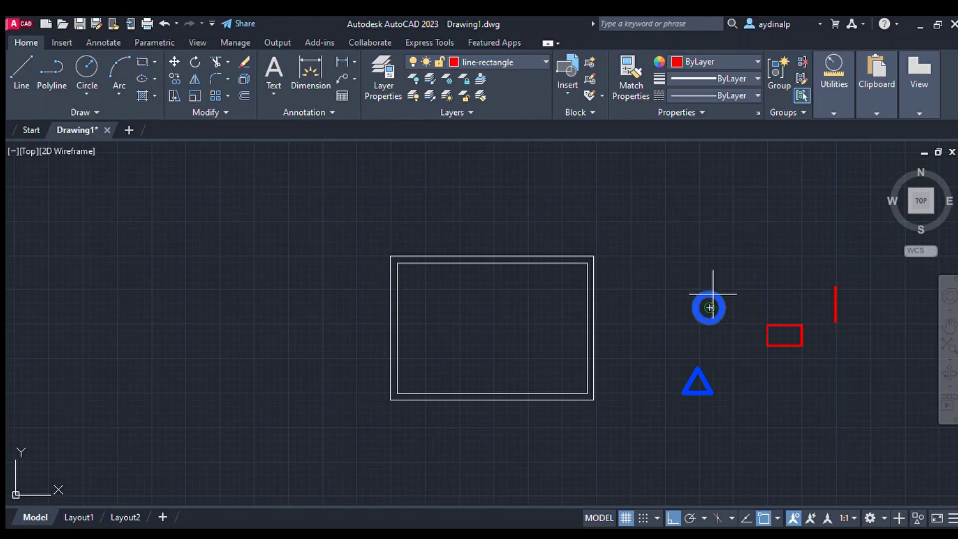
click(747, 296)
click(741, 246)
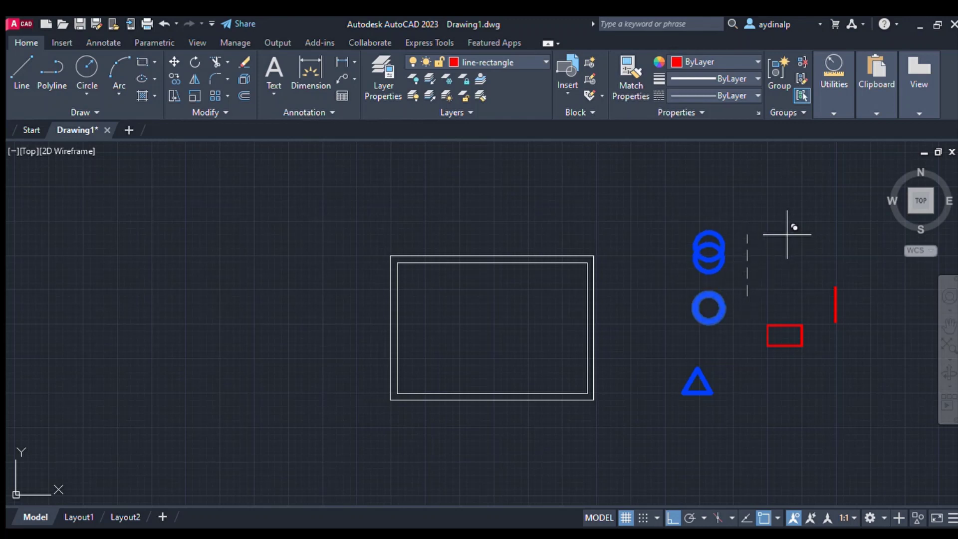
click(742, 196)
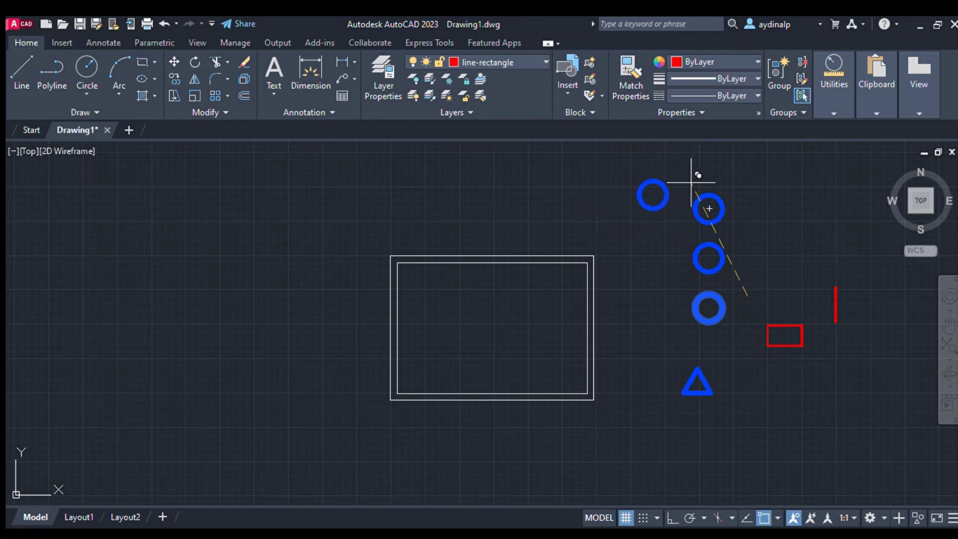
Place five more copies of the circle with Ortho mode off, three left of the column and two right of it.
click(664, 180)
click(682, 232)
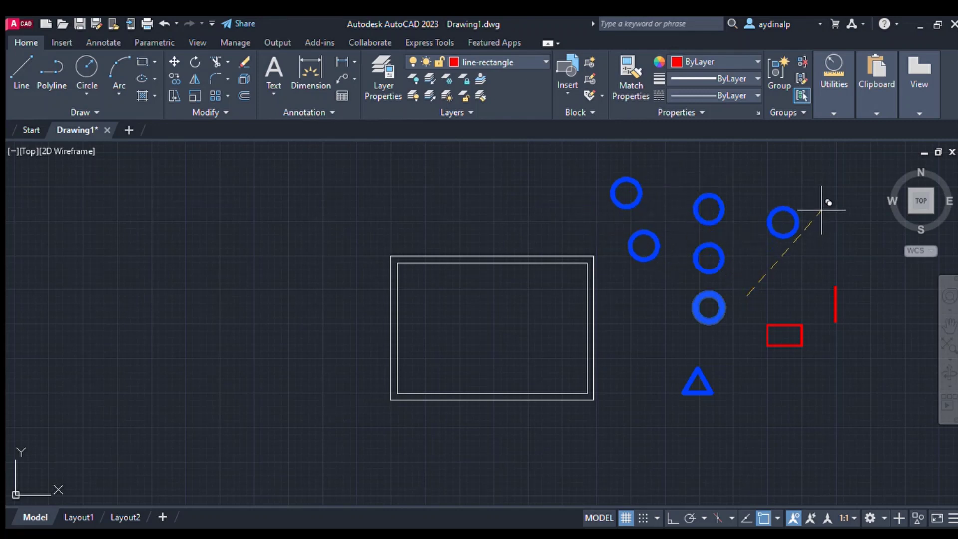
click(807, 199)
click(813, 244)
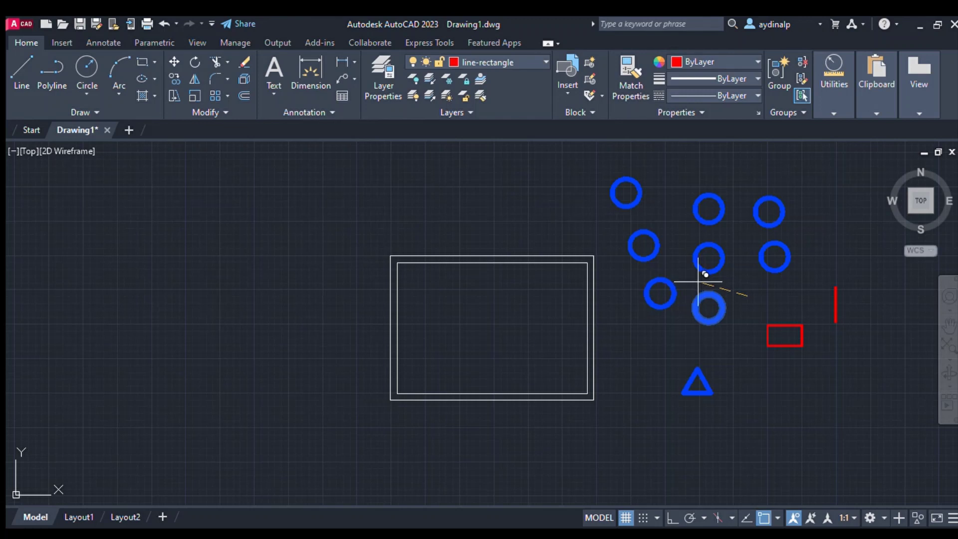
key(Escape)
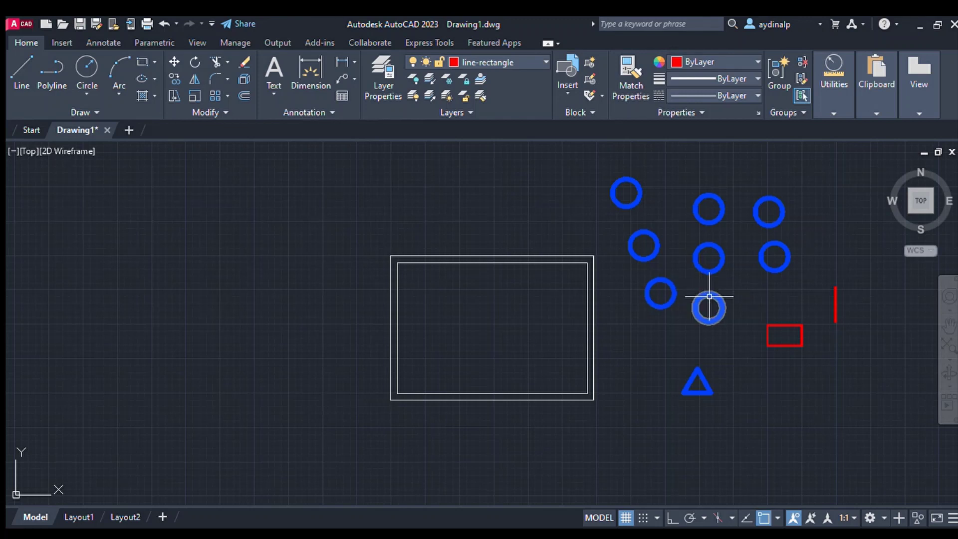
Rotate the blue triangle a little over half a turn about a point just right of its lower-right corner.
key(alt)
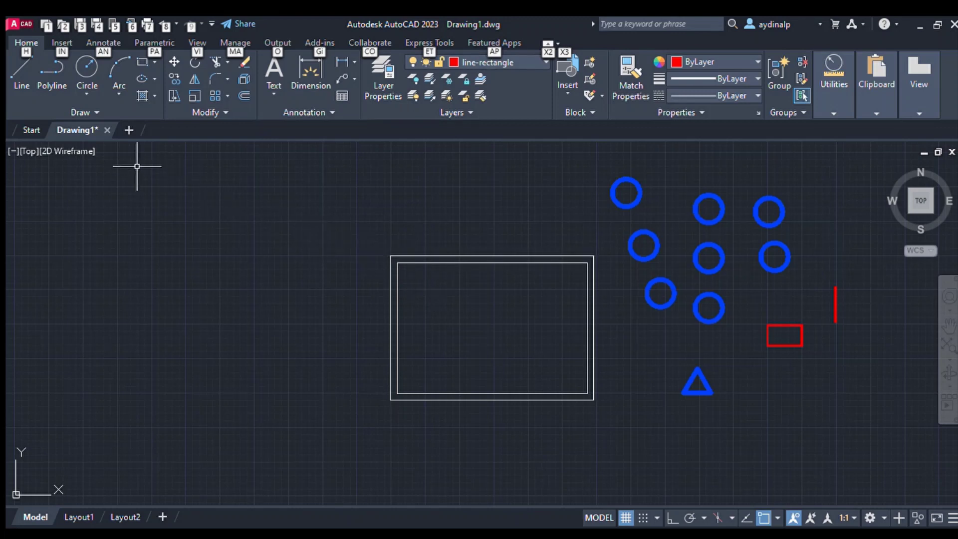
click(194, 79)
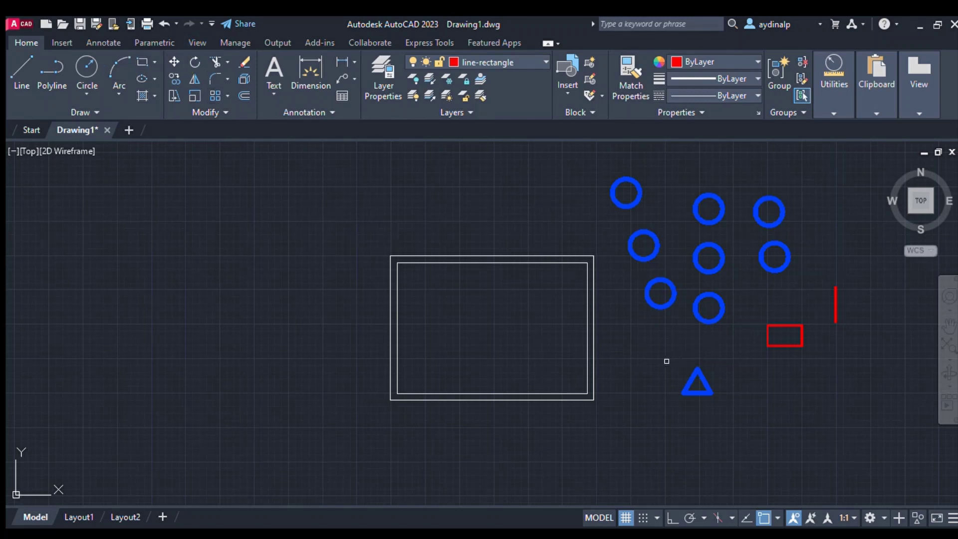
drag(662, 357, 730, 403)
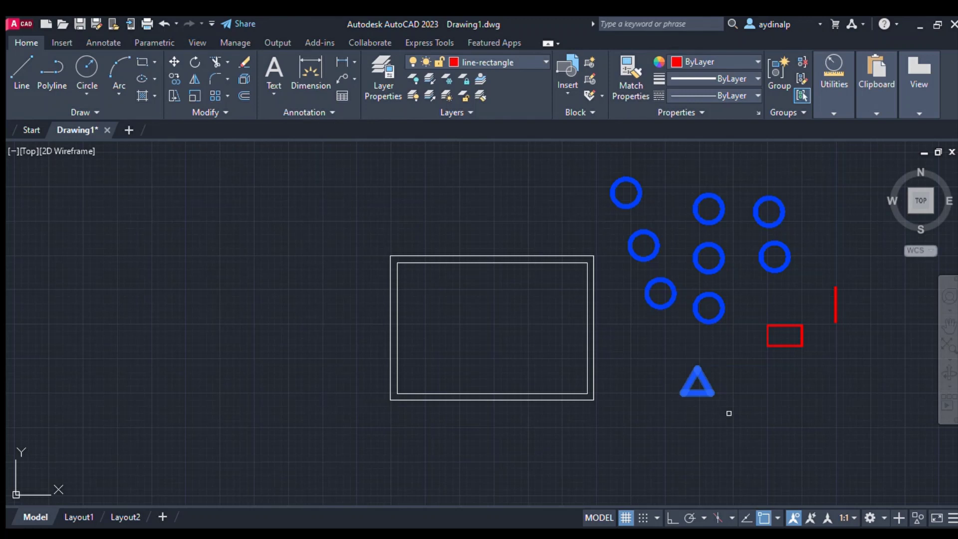
key(Return)
click(730, 400)
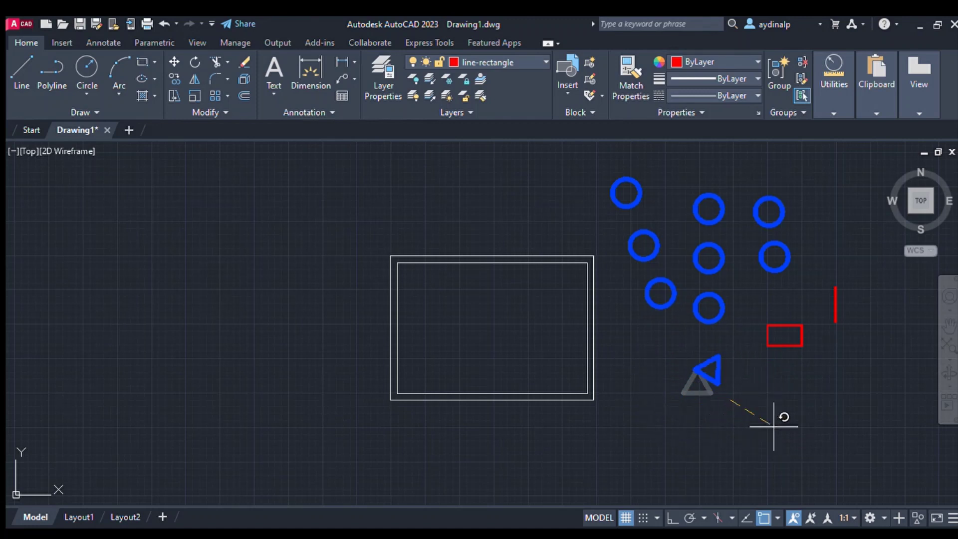
click(681, 414)
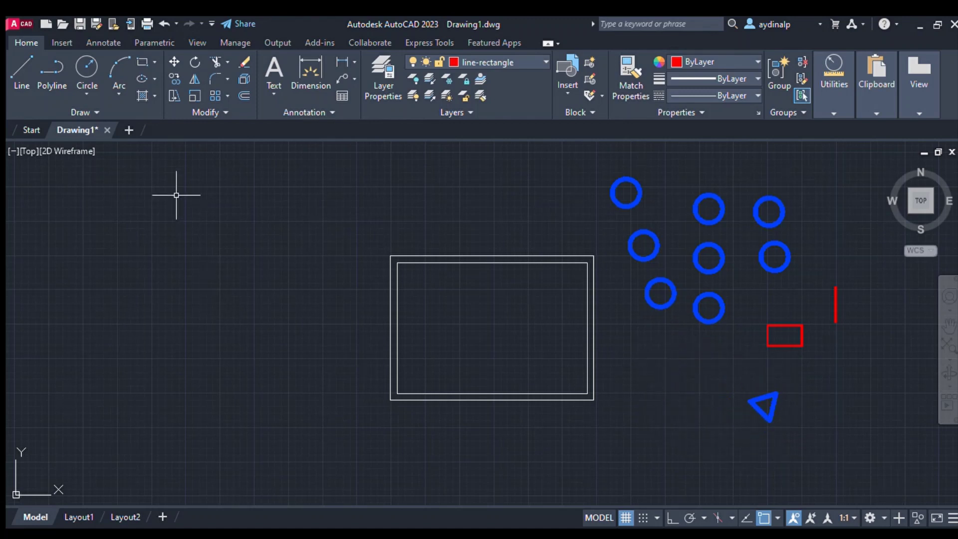
Mirror the rotated triangle about a vertical axis to its left, keeping the original.
click(189, 80)
click(729, 377)
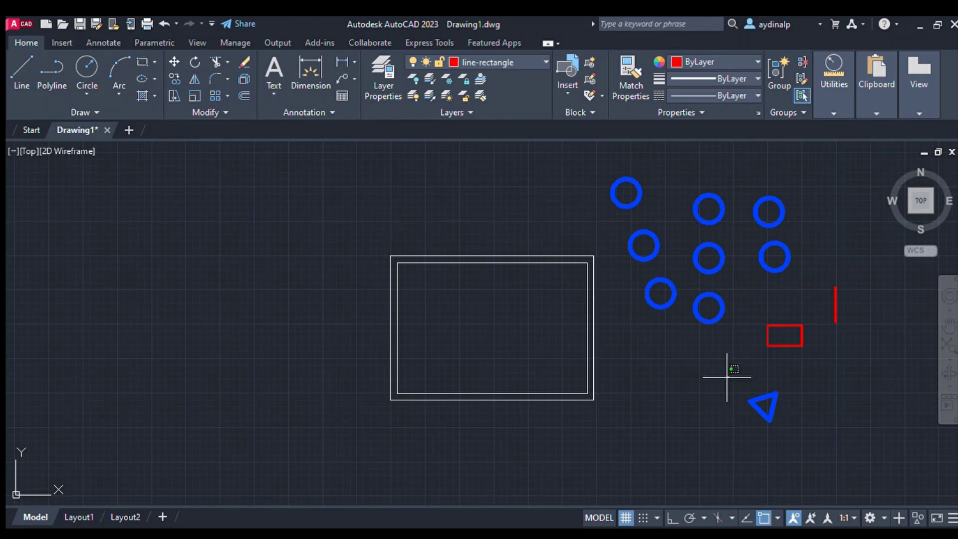
click(812, 442)
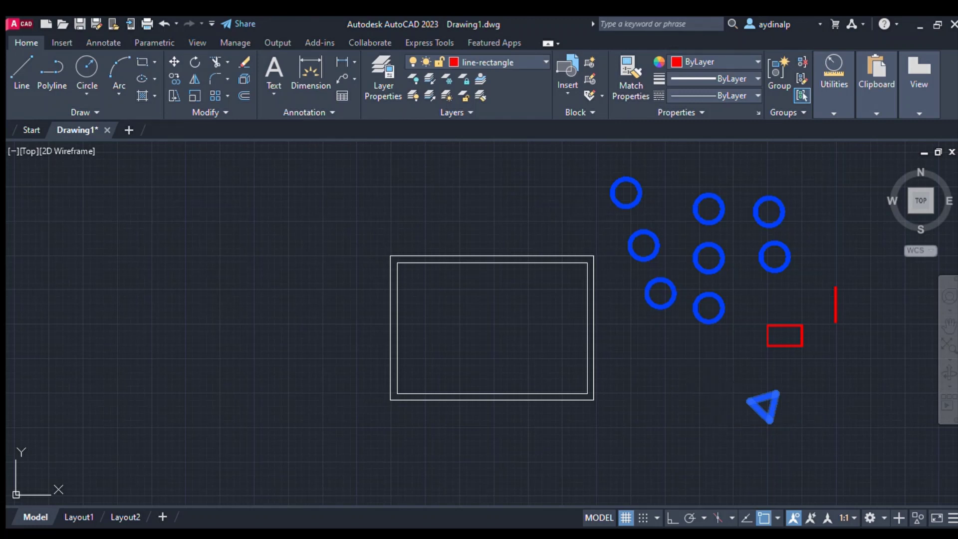
click(709, 382)
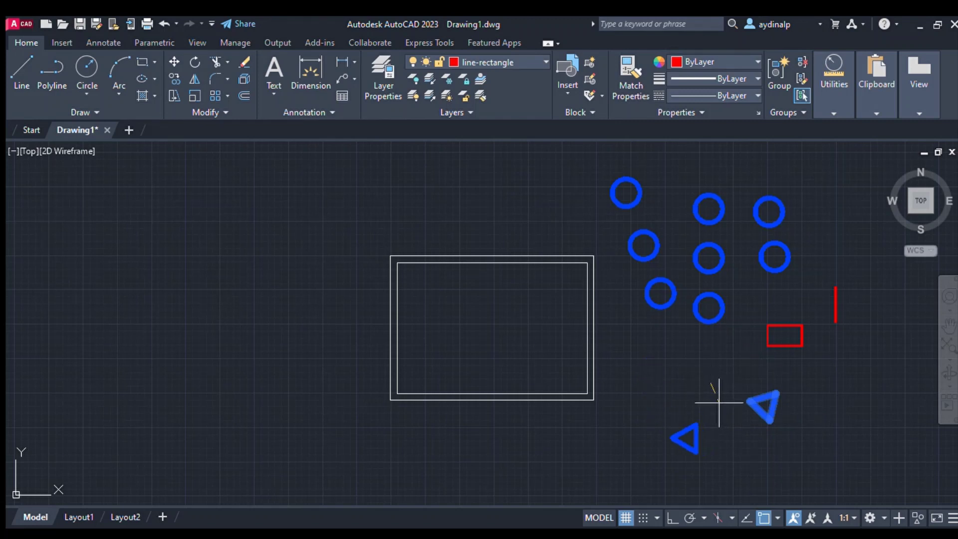
click(710, 403)
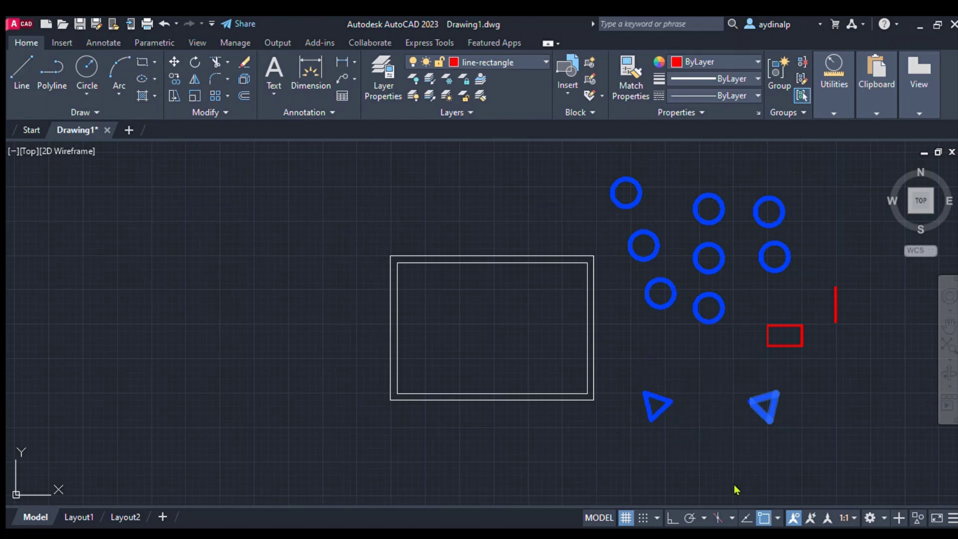
key(Return)
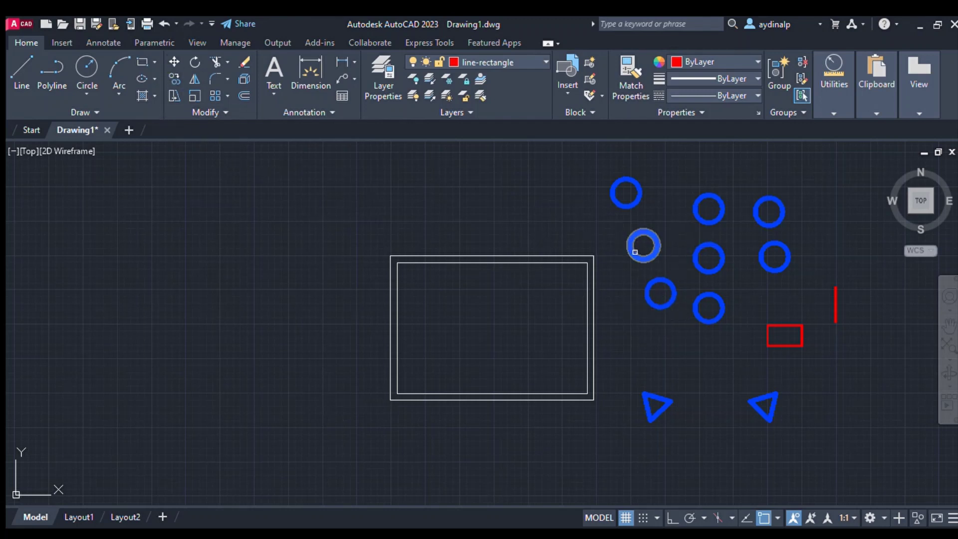
Move three of the blue circles into the border, clustering them so they nearly touch in its upper-left area.
click(642, 246)
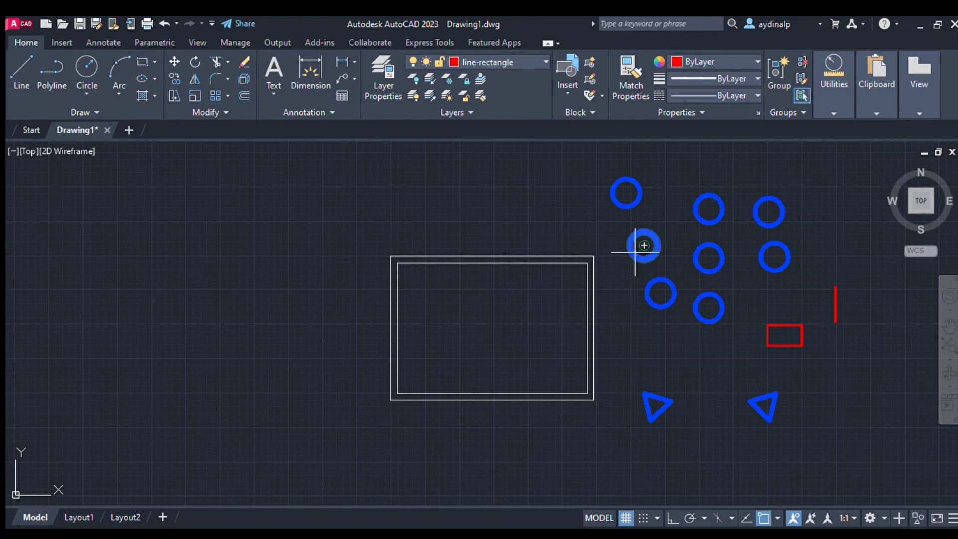
drag(642, 246, 425, 322)
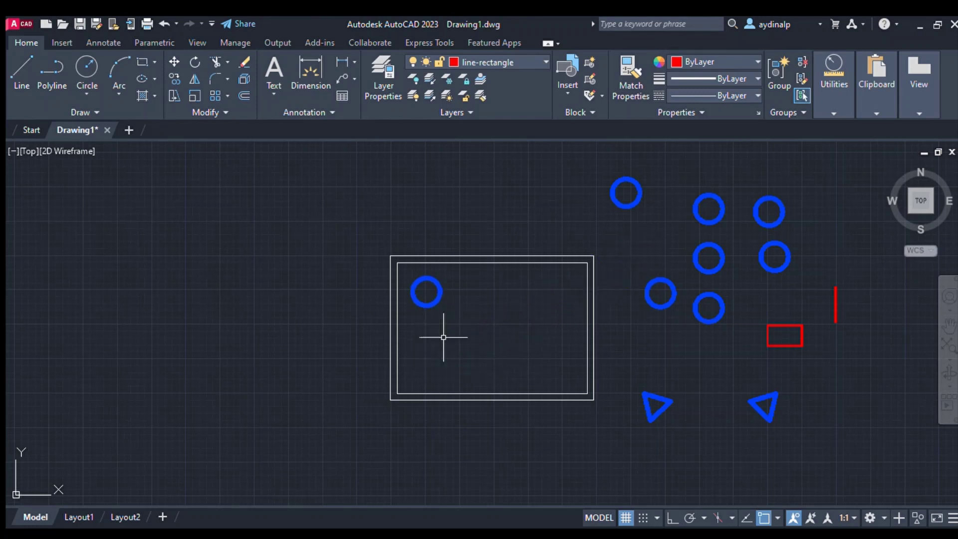
click(651, 278)
drag(659, 328, 457, 333)
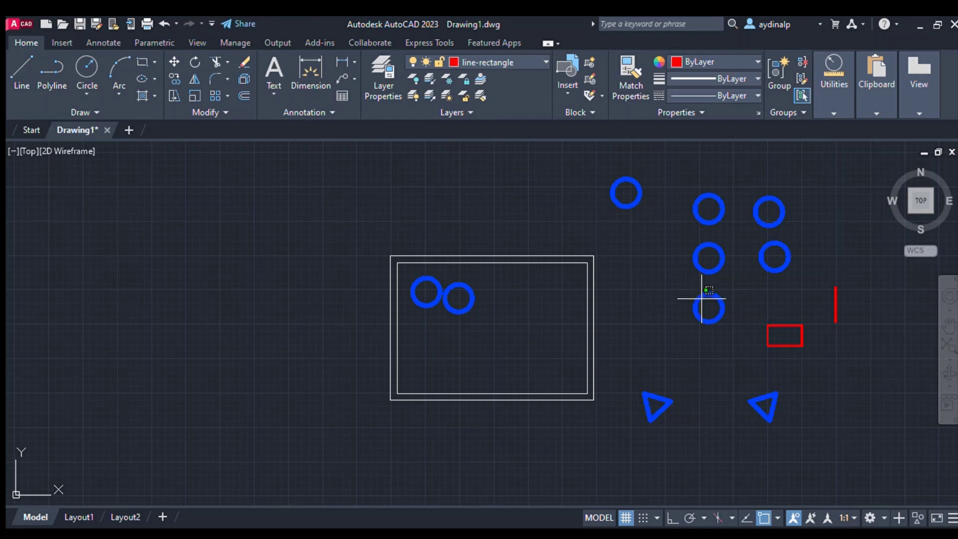
drag(704, 306, 398, 324)
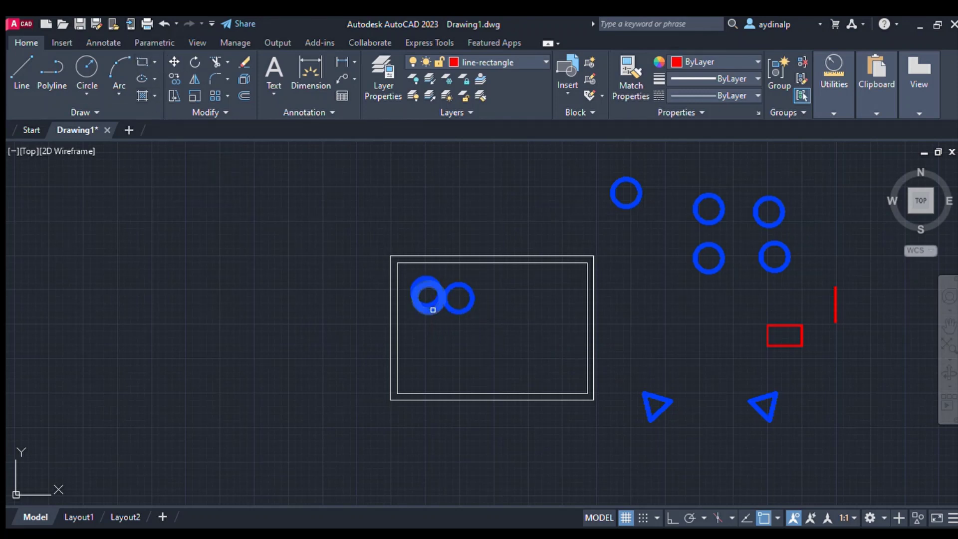
drag(432, 310, 488, 362)
click(478, 372)
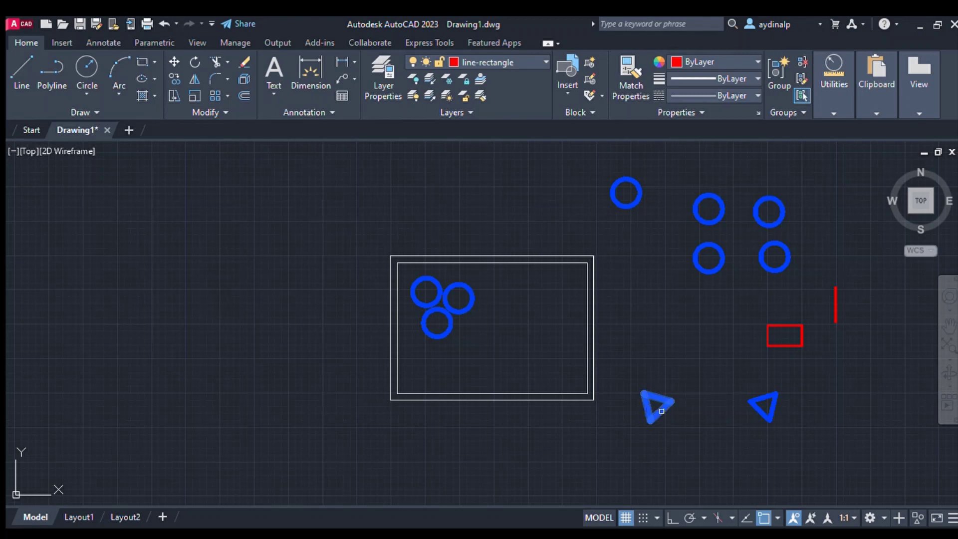
Move the left blue triangle into the border, just lower right of the circles, and the red rectangle into its upper-right area.
click(704, 423)
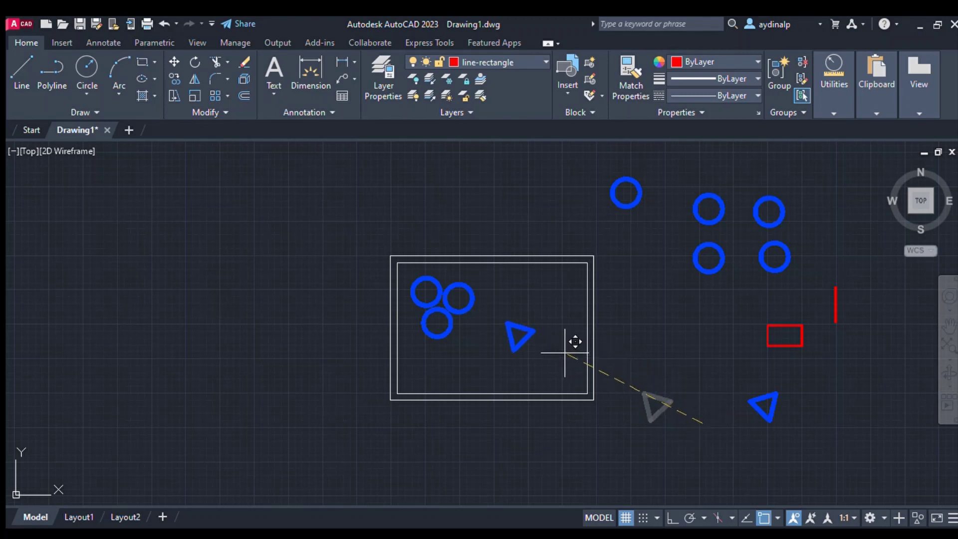
click(524, 356)
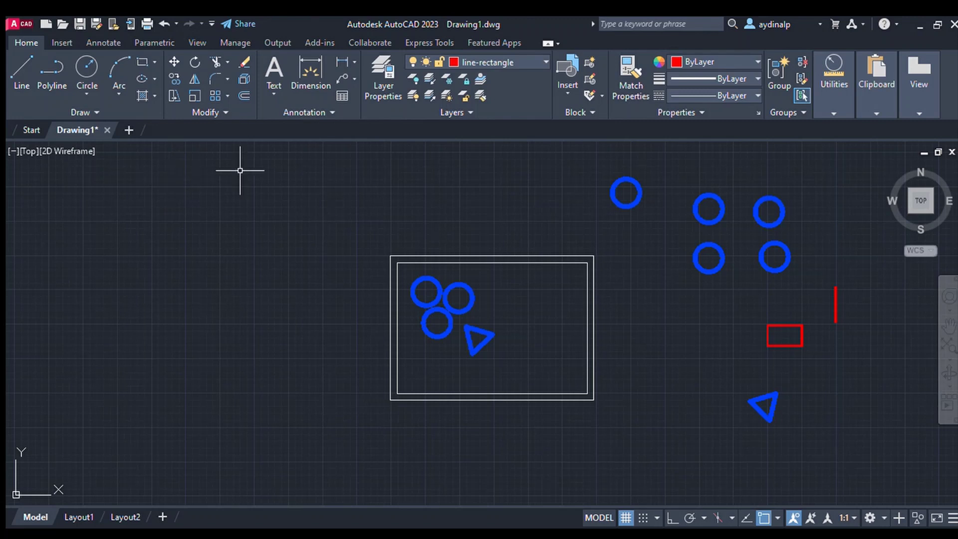
click(747, 310)
click(819, 356)
key(m)
key(Return)
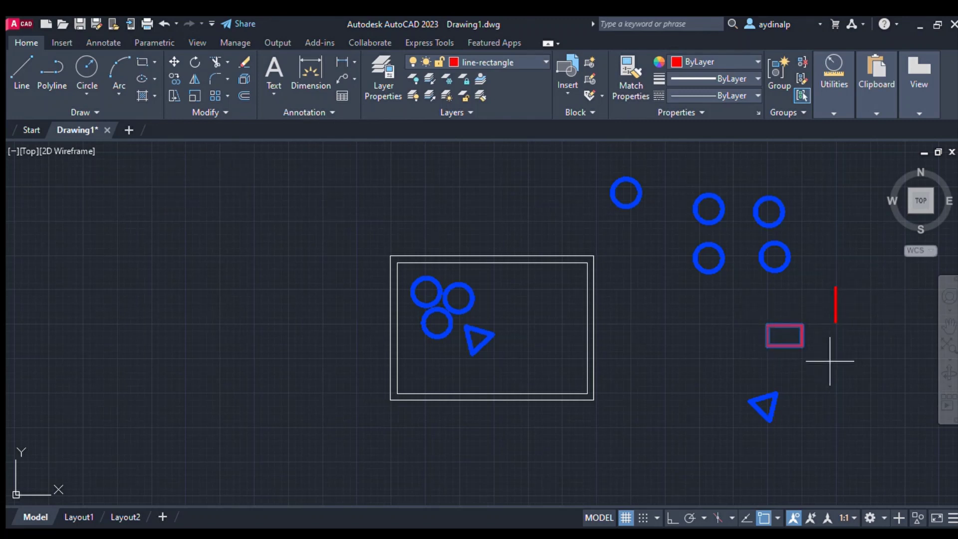
click(830, 360)
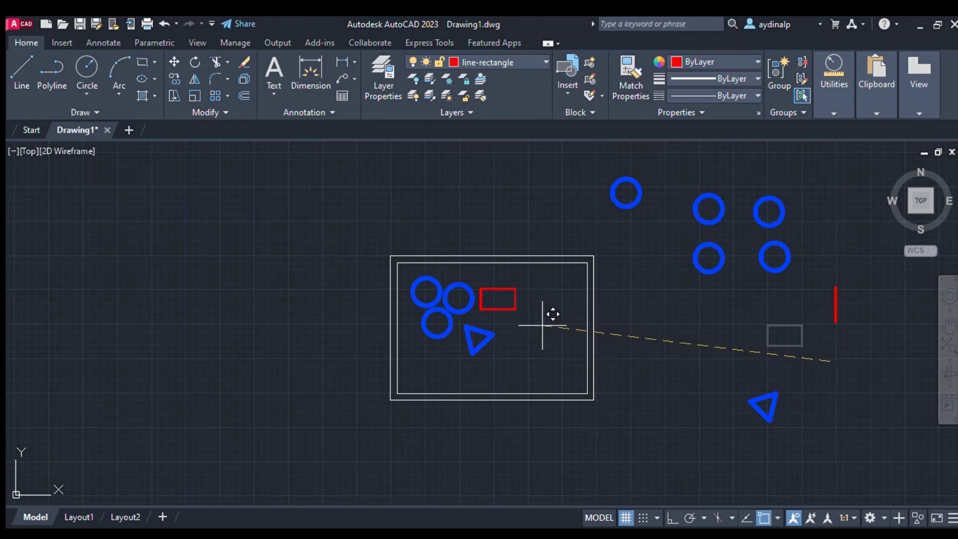
click(593, 326)
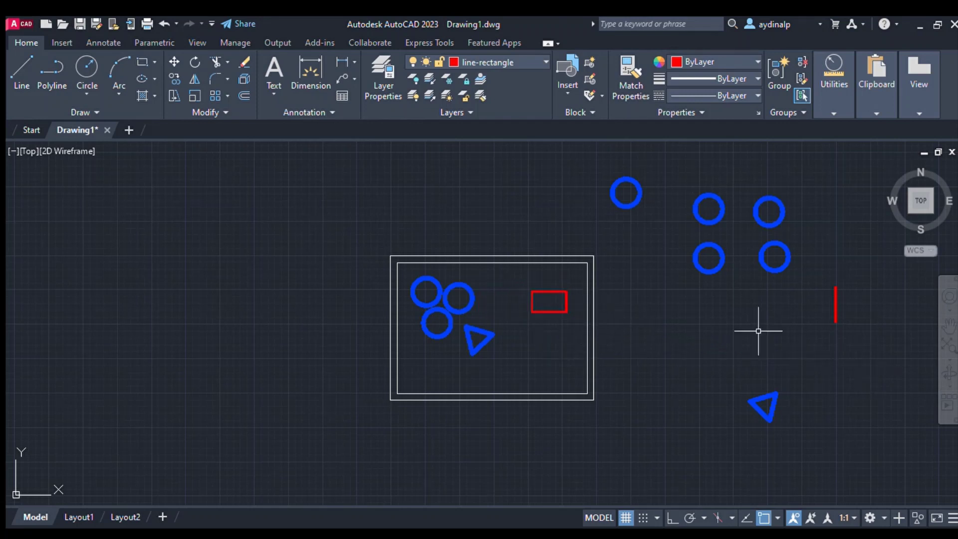
Copy the red rectangle once straight below itself inside the border, leaving a small gap.
click(193, 64)
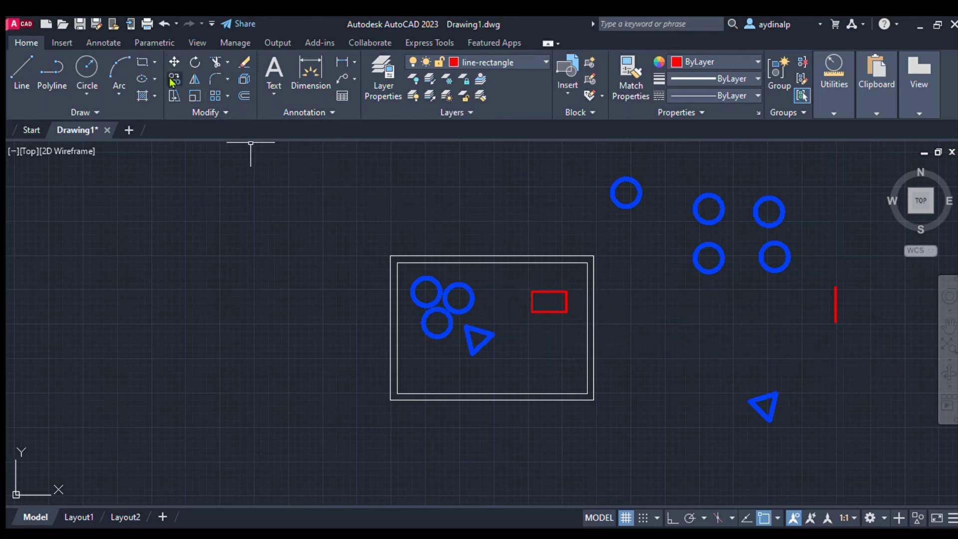
drag(511, 276, 573, 327)
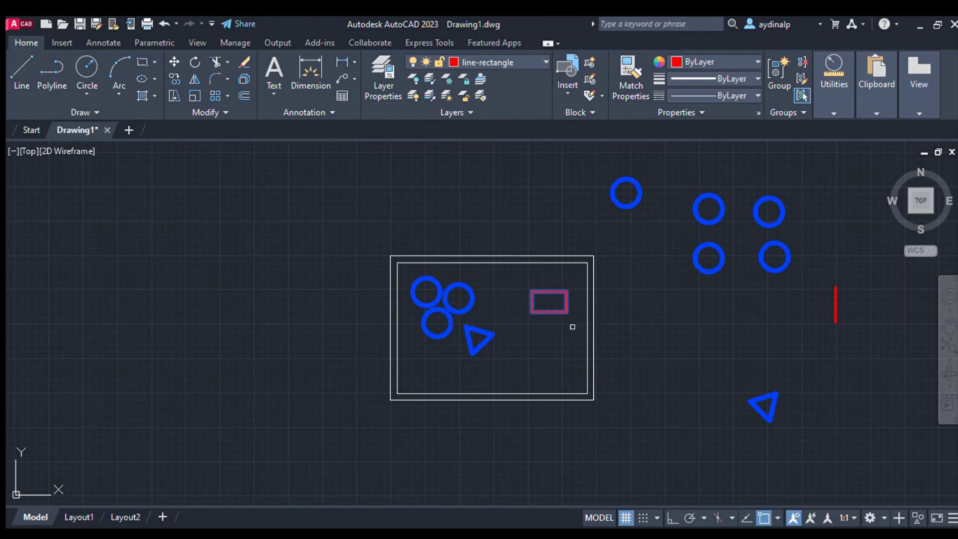
key(Return)
click(570, 336)
click(571, 367)
key(Escape)
key(alt)
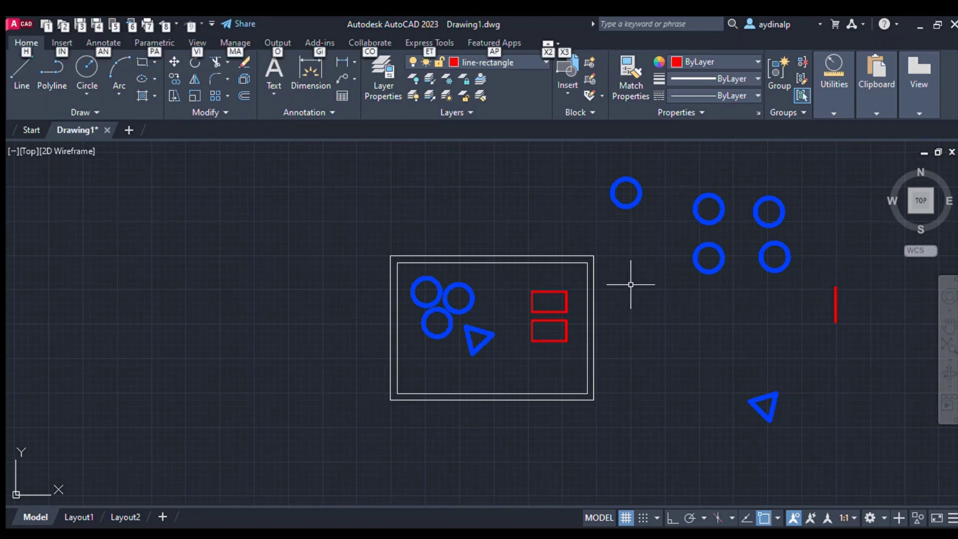
Copy the triangle inside the border to the upper right of the circles and below the lower circle, and erase the original.
click(168, 75)
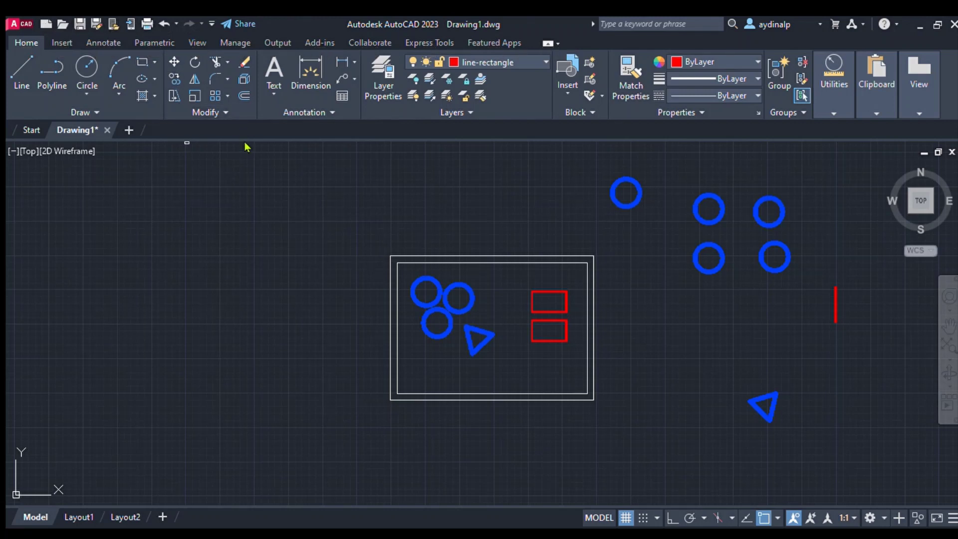
click(483, 332)
key(Return)
click(519, 352)
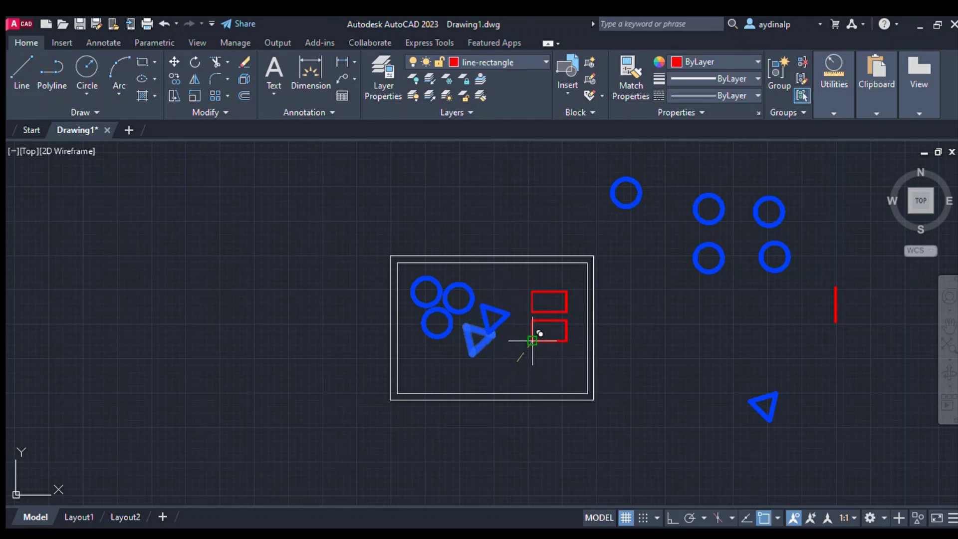
click(526, 304)
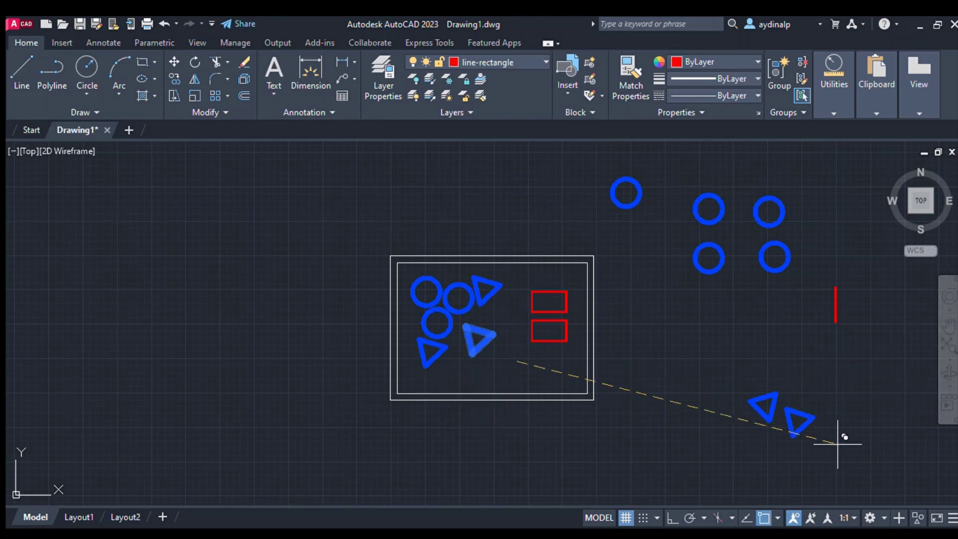
key(Escape)
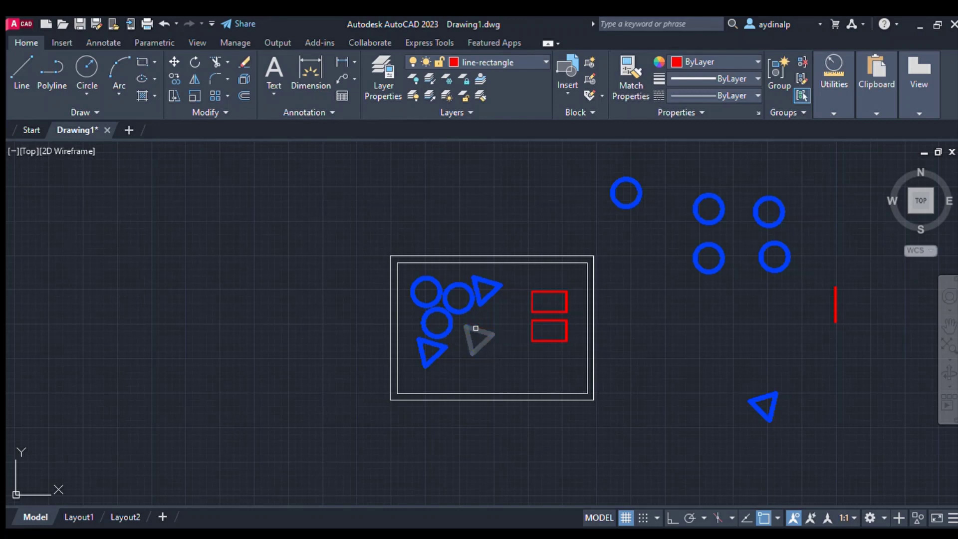
key(Return)
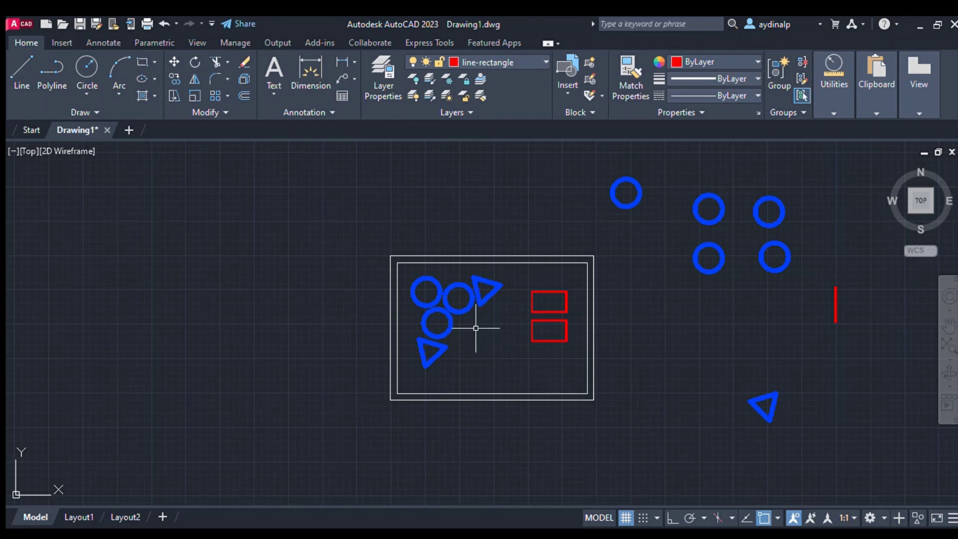
Rotate the three circles and two triangles inside the border slightly counterclockwise about a point to their lower right.
click(192, 64)
click(402, 267)
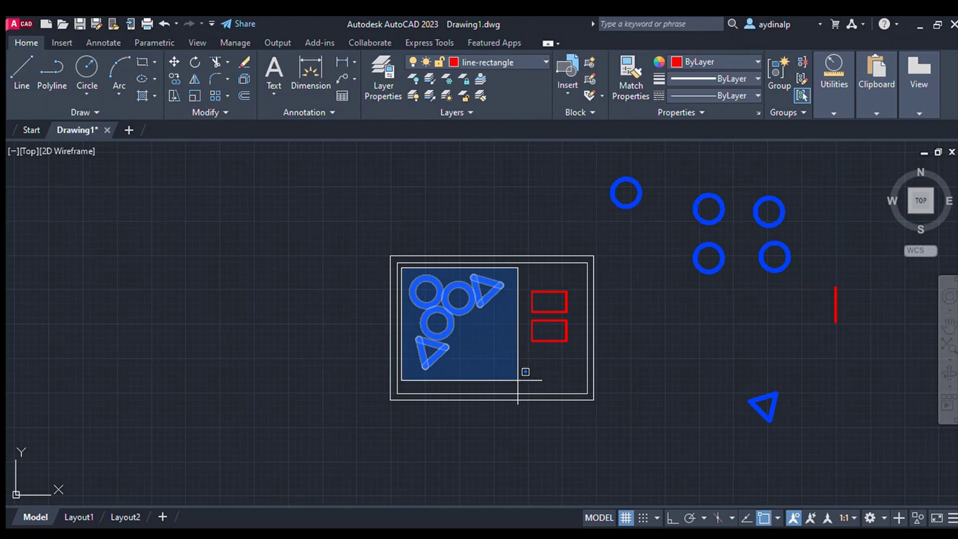
click(518, 380)
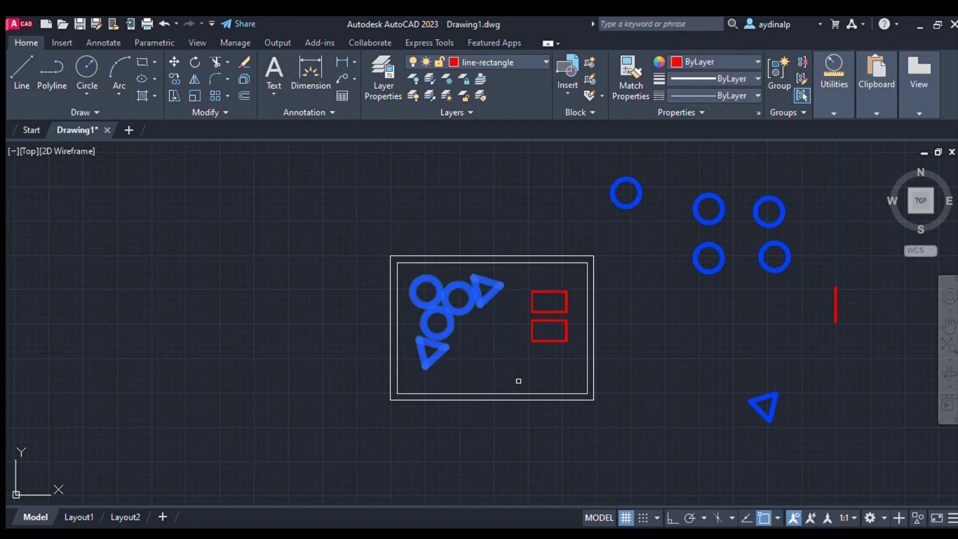
key(Return)
click(494, 360)
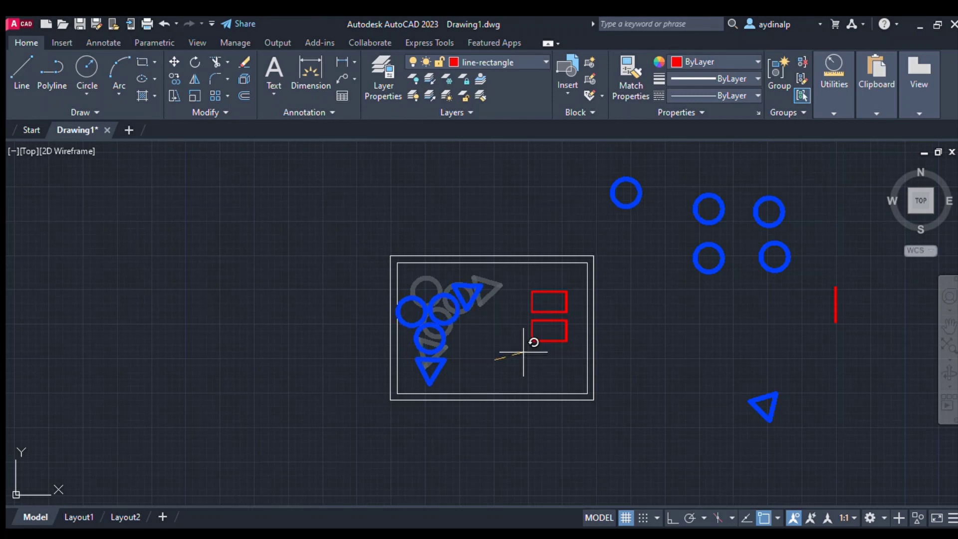
click(524, 352)
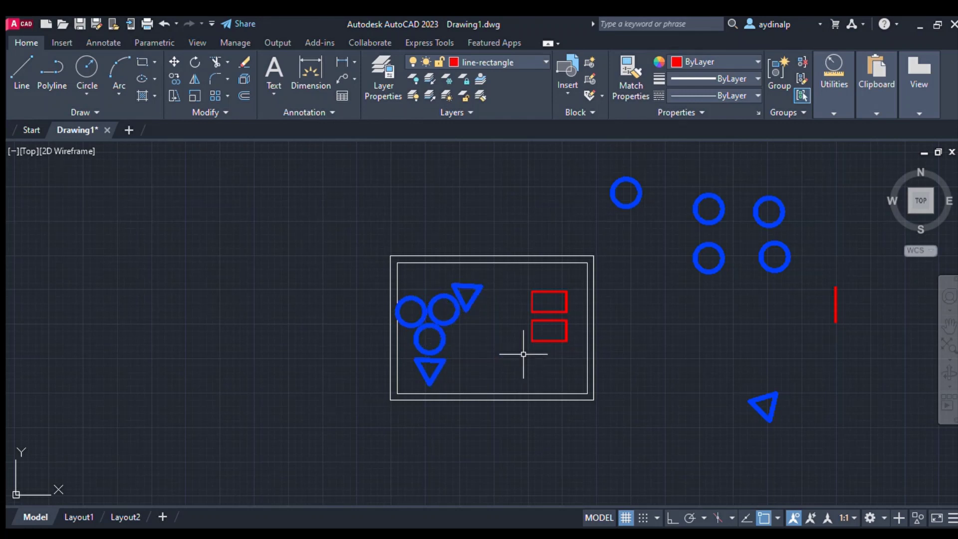
Move the rotated group of circles and triangles slightly to the right, clear of the border's left edge.
click(175, 63)
click(369, 276)
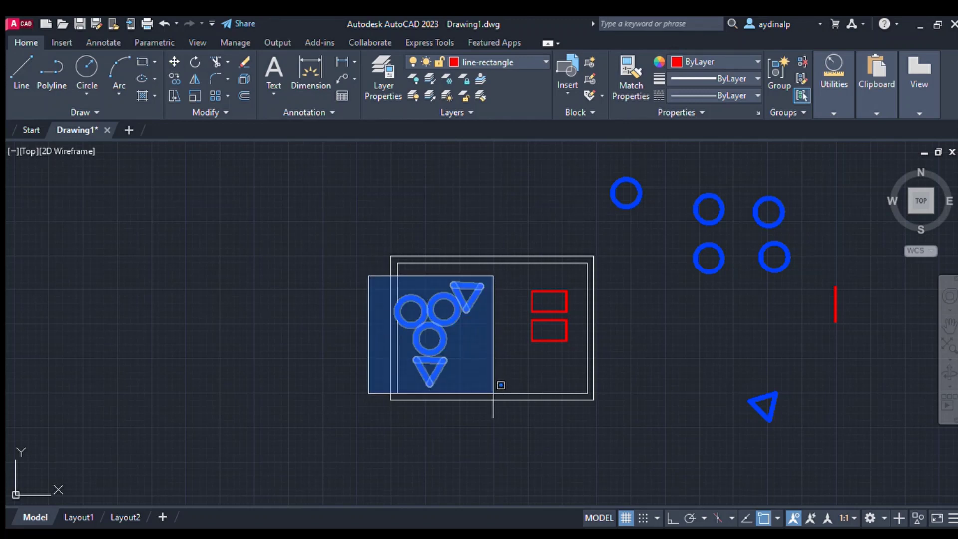
click(494, 390)
key(Return)
click(493, 375)
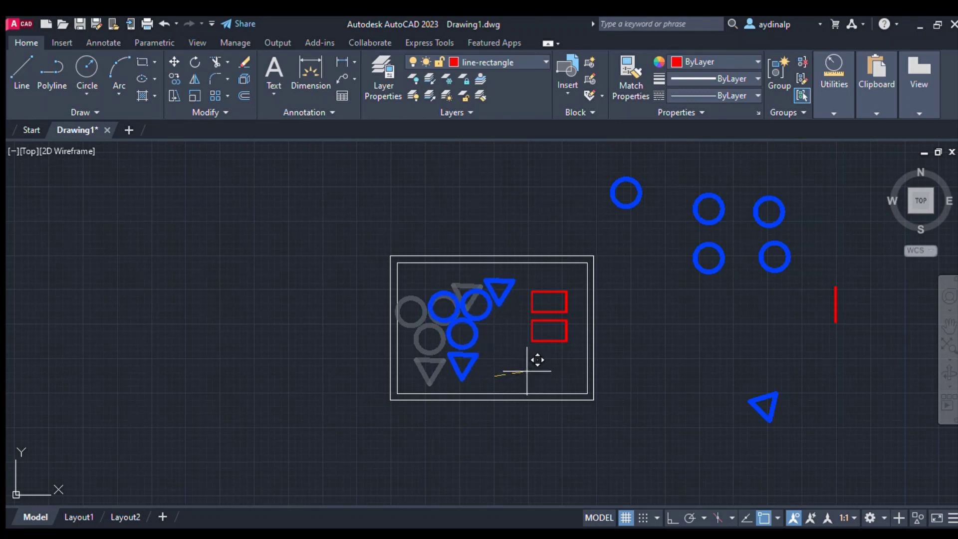
click(515, 371)
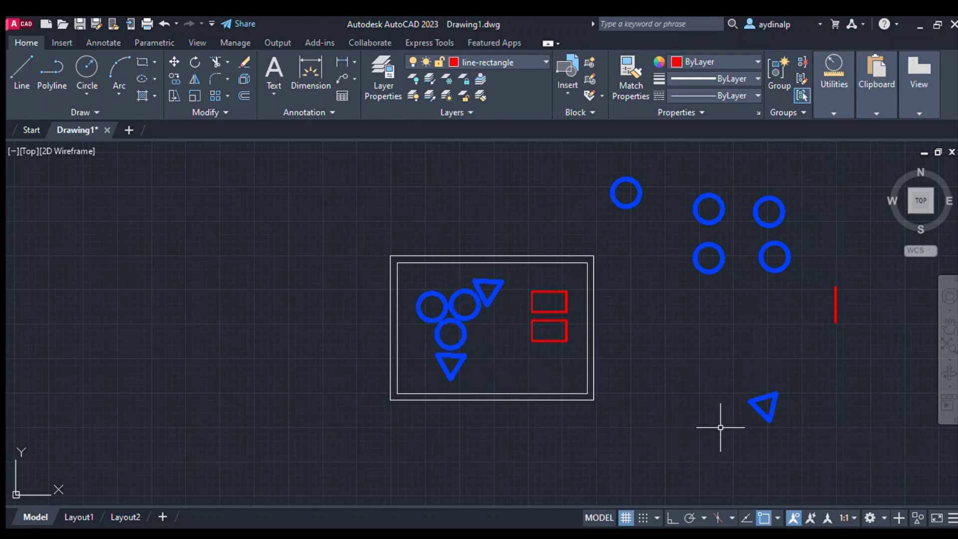
Copy the upper-right triangle horizontally to the upper-left side of the circle cluster.
click(173, 81)
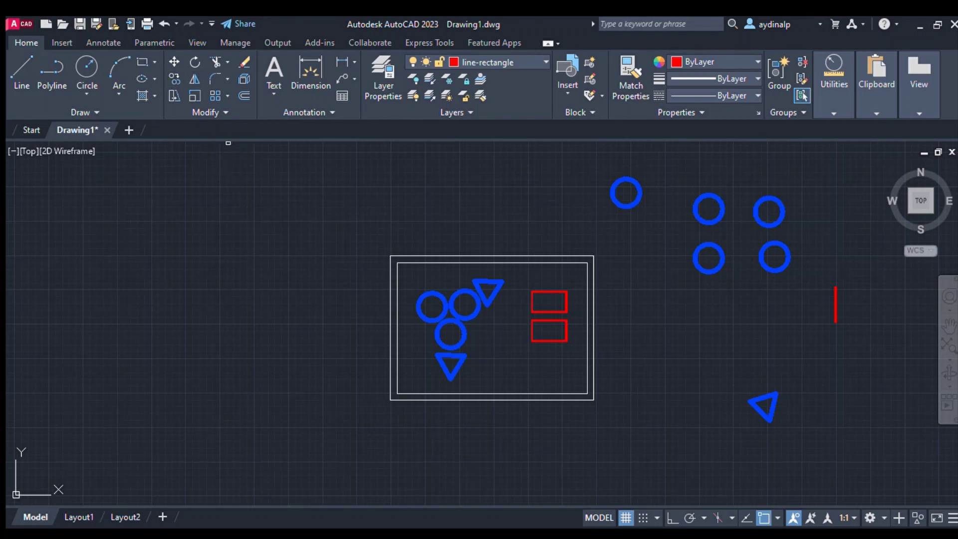
click(492, 295)
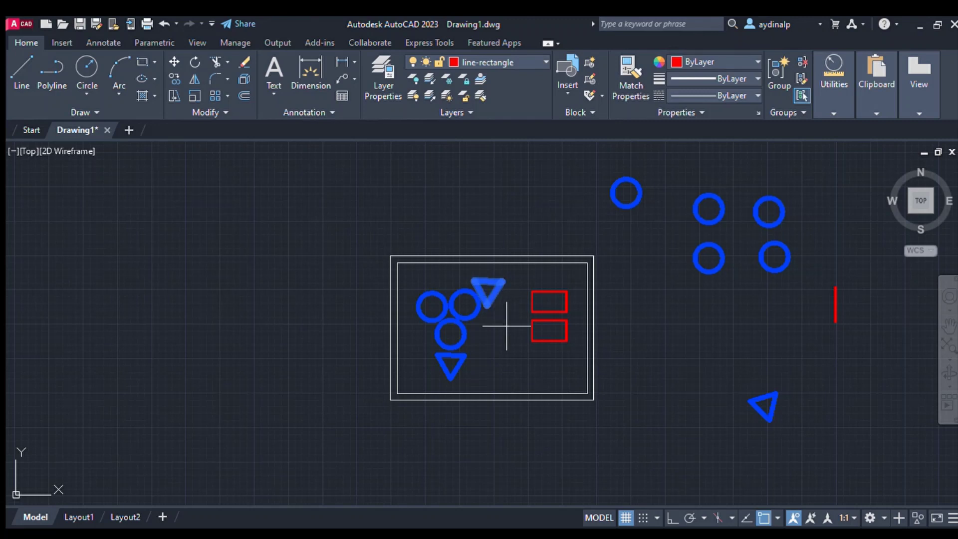
key(Return)
click(506, 328)
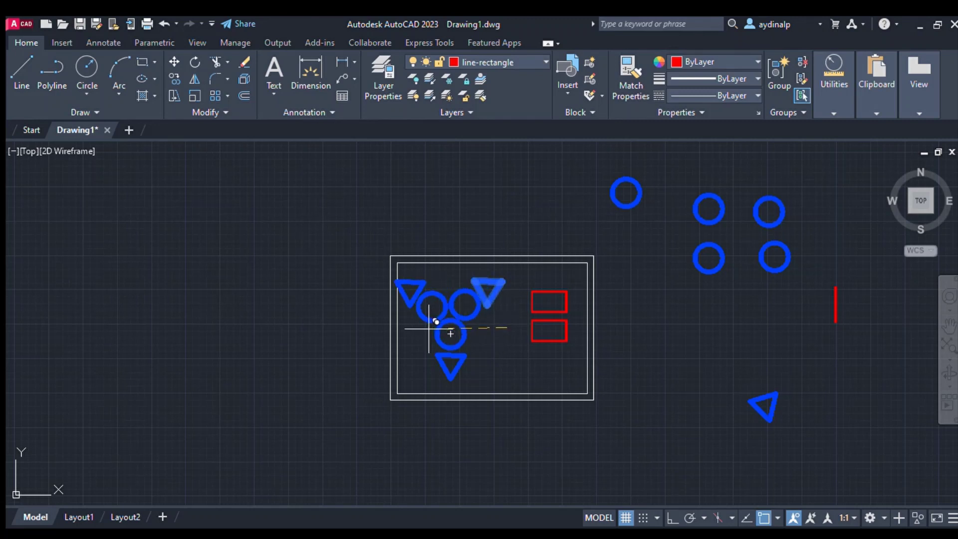
click(428, 328)
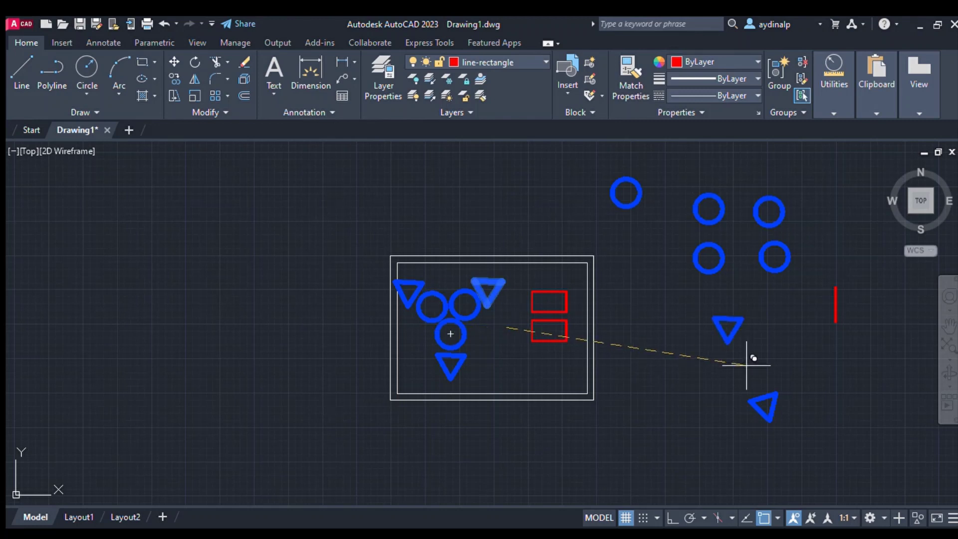
key(Escape)
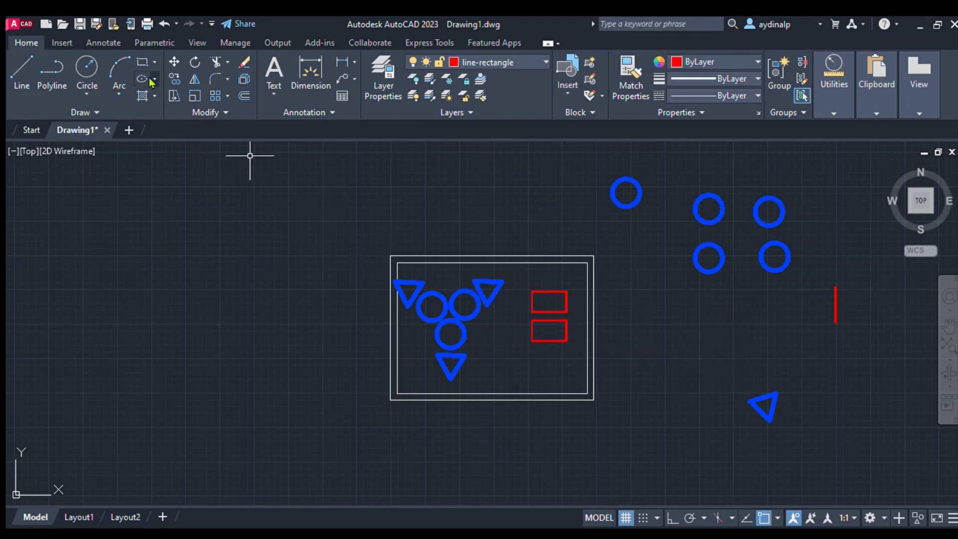
Move the complete arrangement of three circles and three triangles to the right, toward the middle of the border.
click(370, 261)
key(Escape)
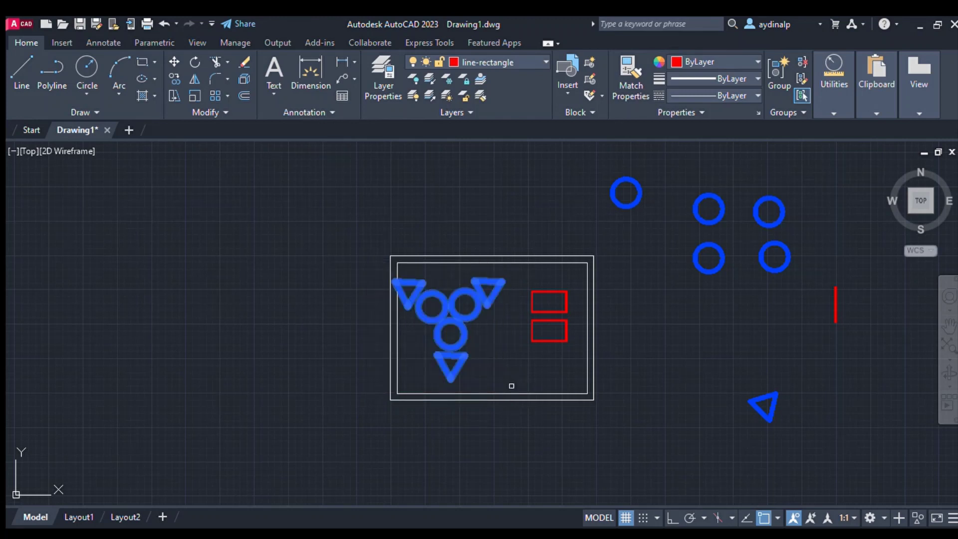
key(Return)
click(522, 374)
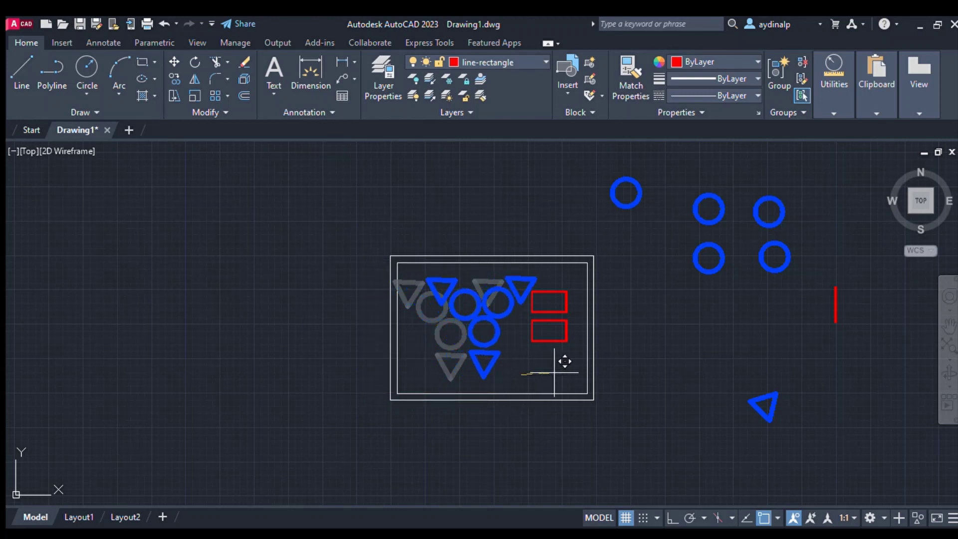
click(578, 360)
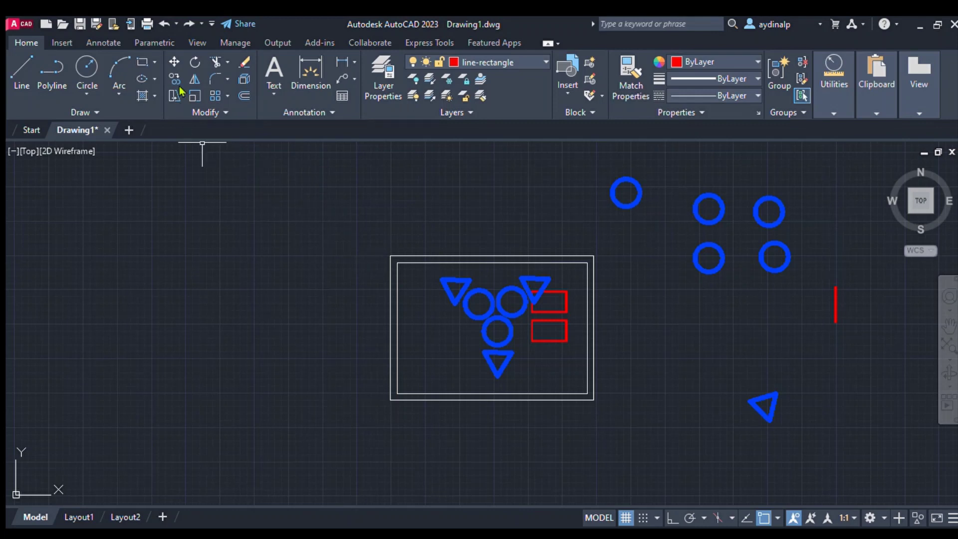
Move the two red rectangles to the lower-left area inside the border, with object snap off.
click(172, 62)
click(554, 311)
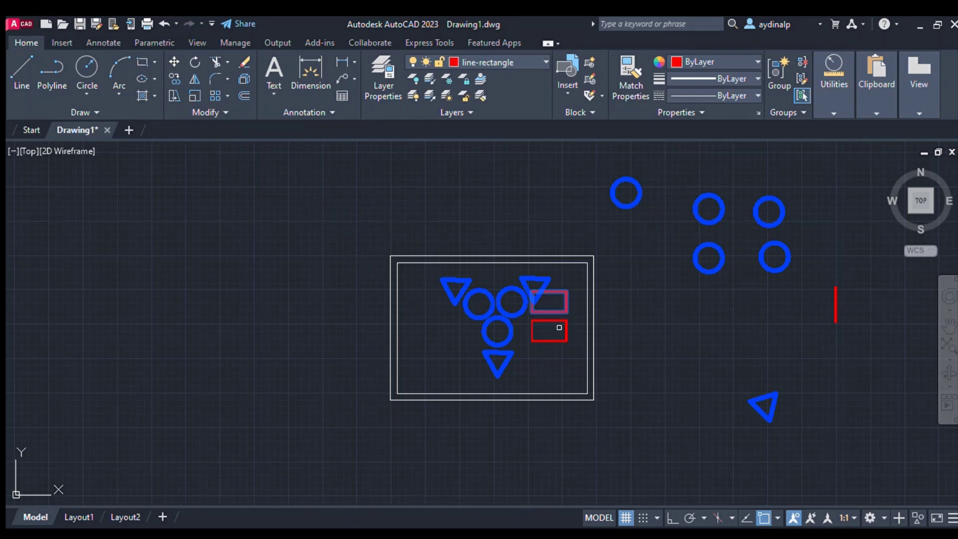
click(558, 320)
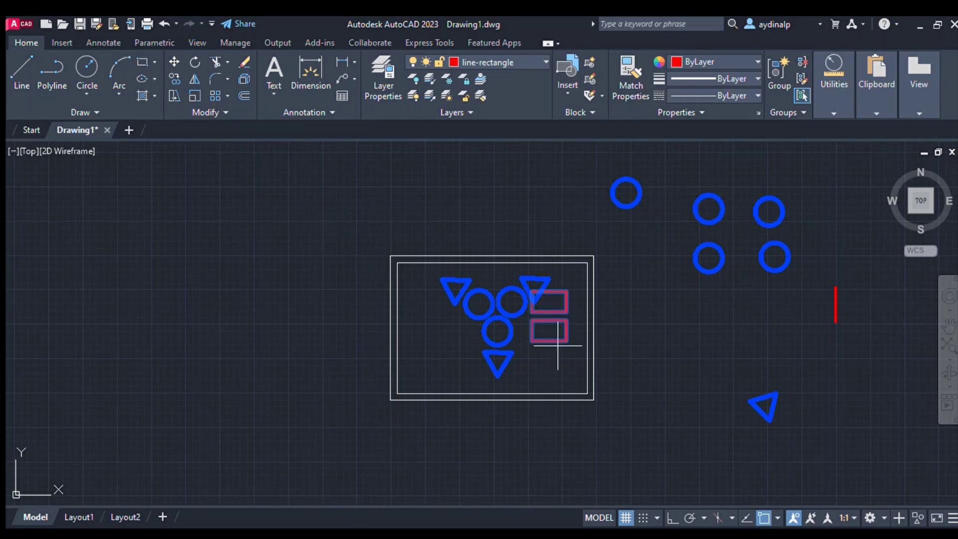
key(Return)
click(557, 361)
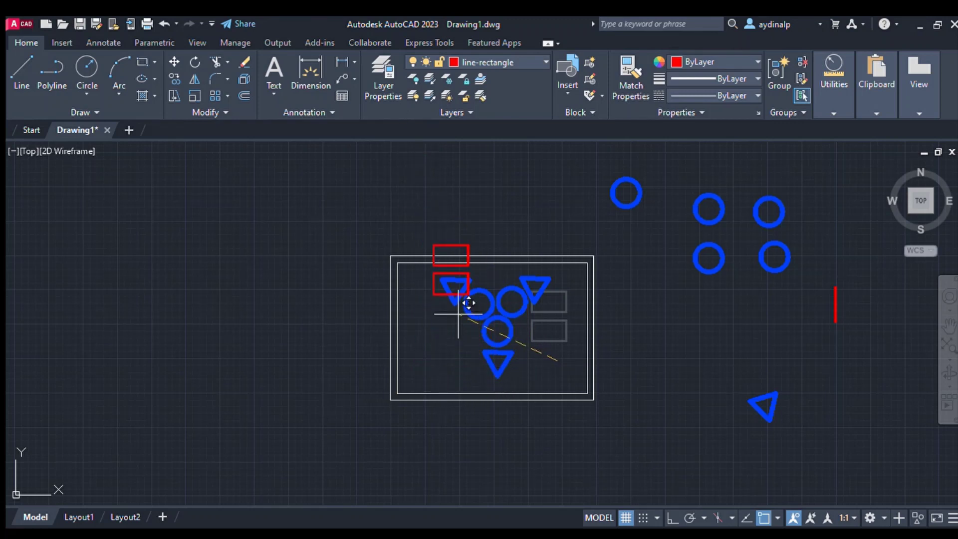
key(F3)
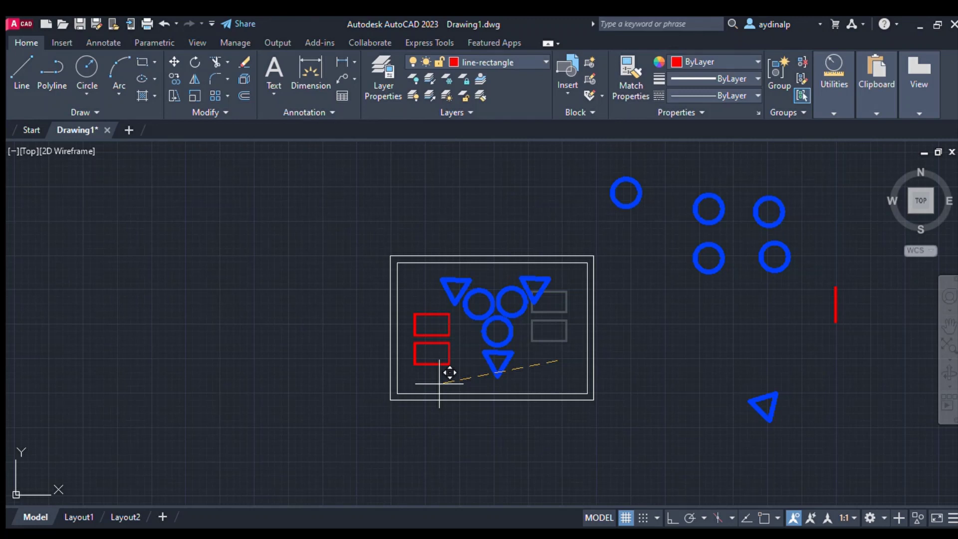
click(437, 397)
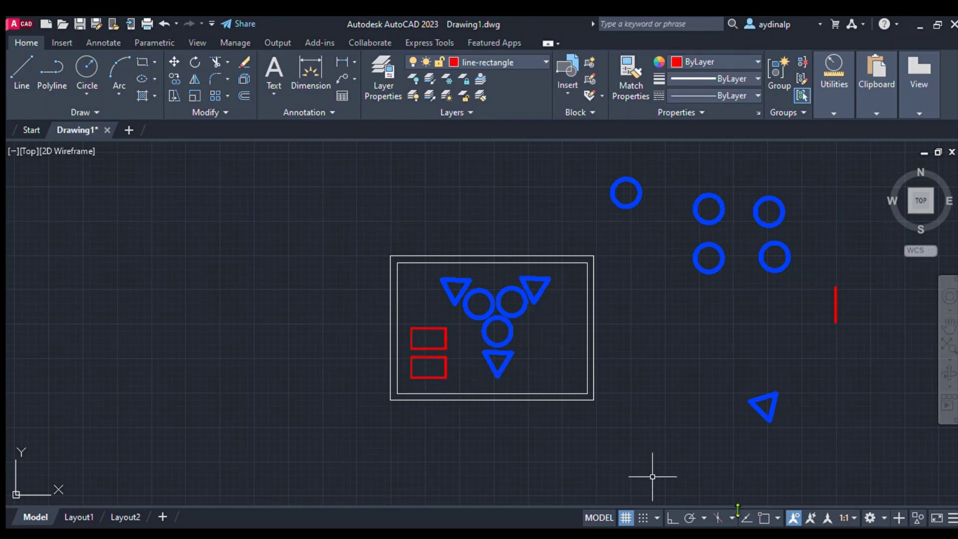
Copy the two red rectangles horizontally, once overlapping the originals and twice as overlapping pairs on the border's right side.
click(174, 79)
click(405, 318)
click(461, 384)
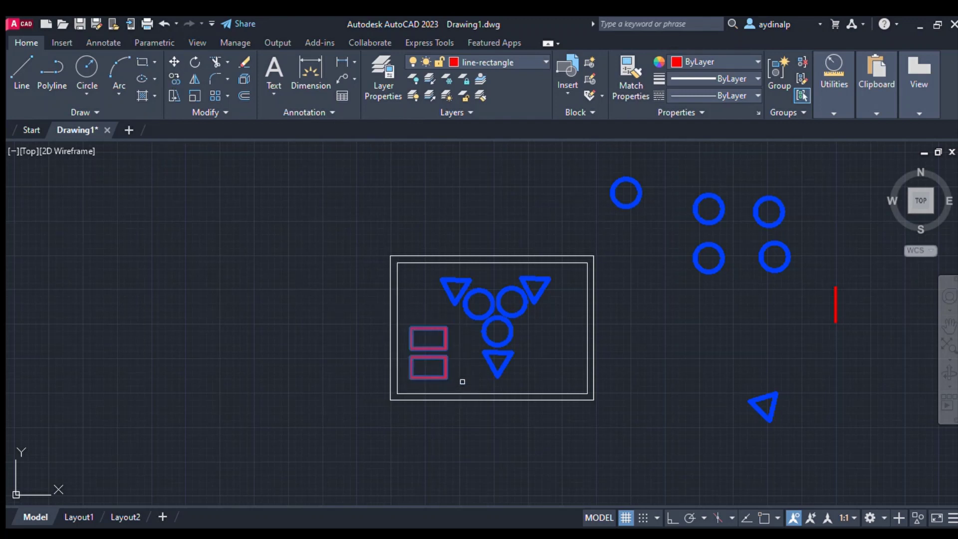
key(Return)
click(464, 369)
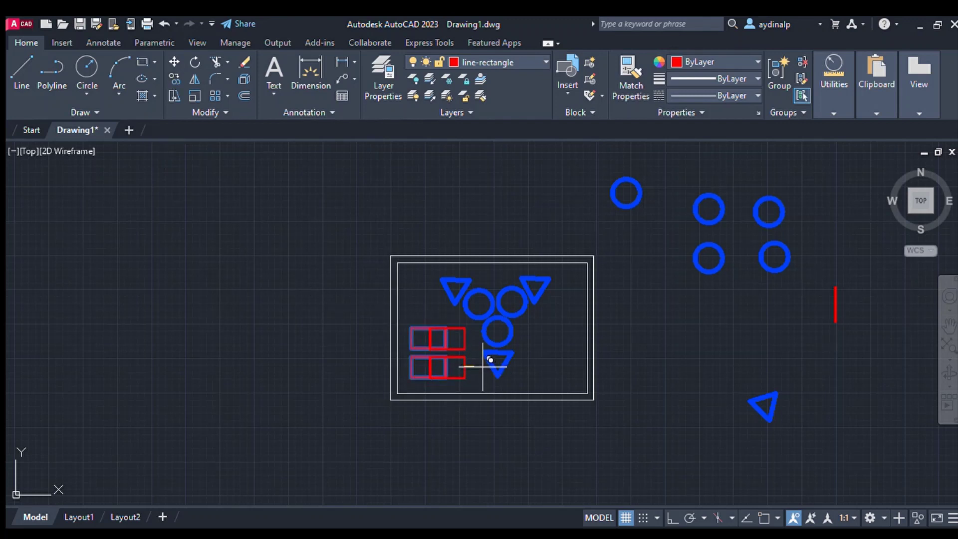
click(585, 358)
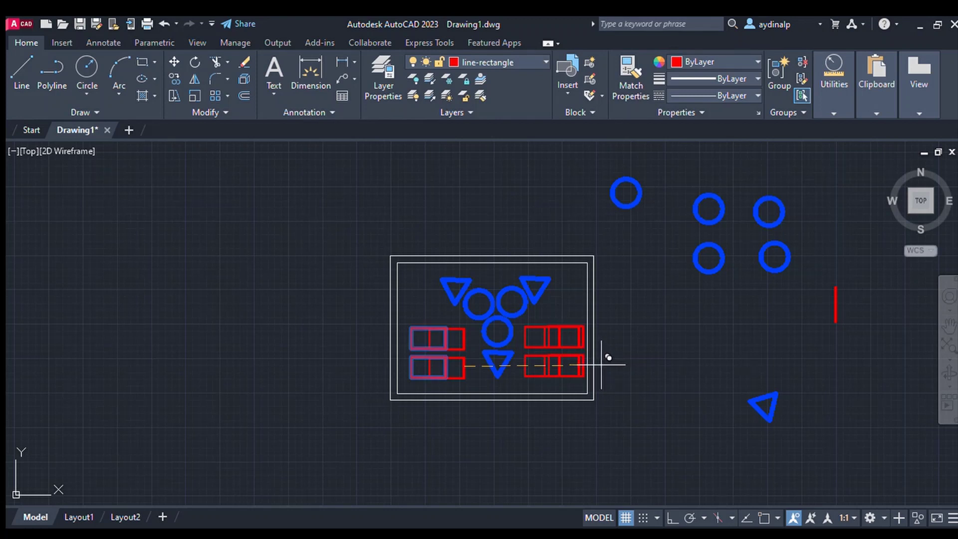
key(Escape)
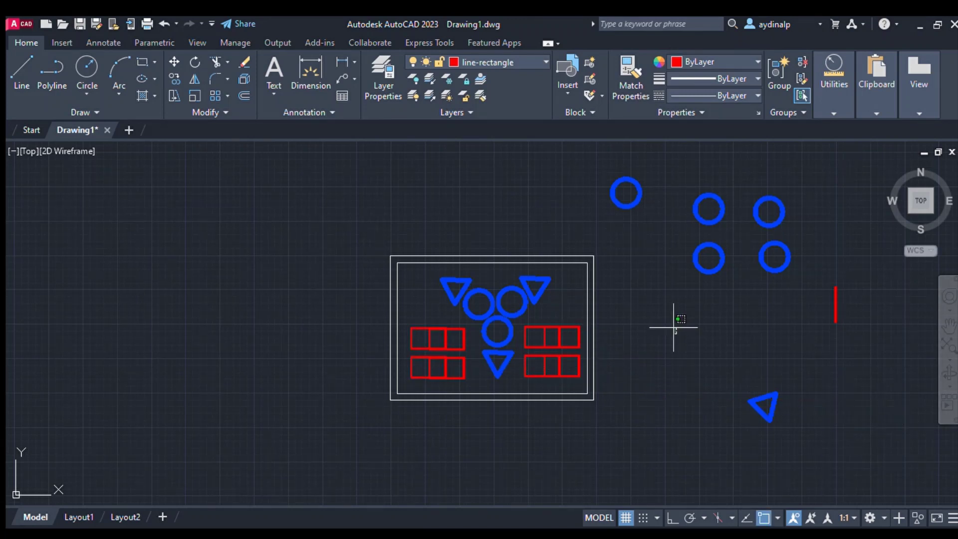
click(676, 332)
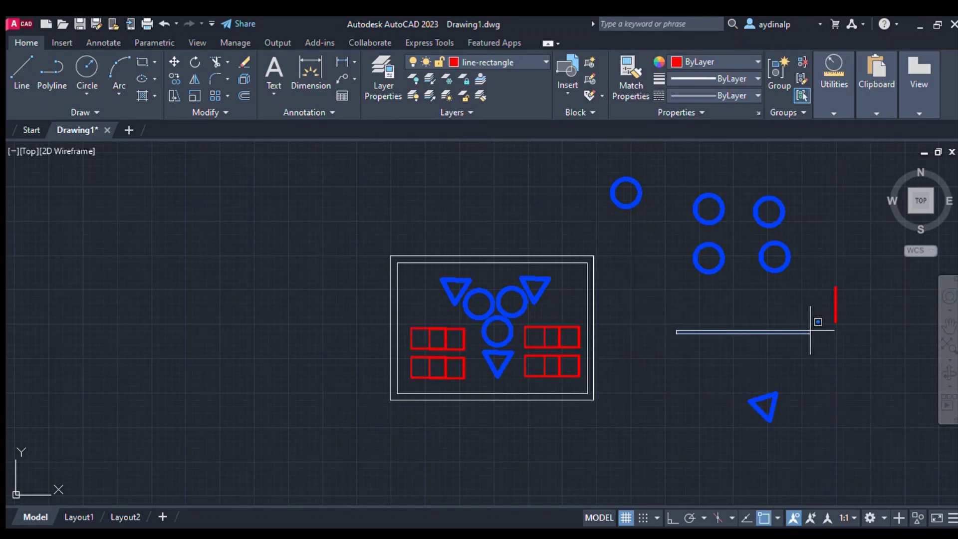
key(Escape)
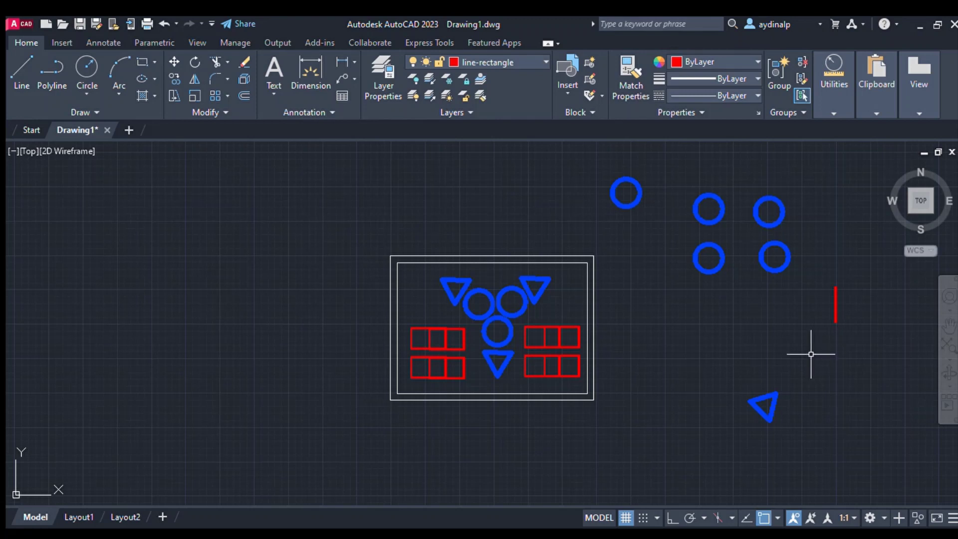
Draw a closed red triangle of lines connecting the centers of the three clustered blue circles.
click(22, 70)
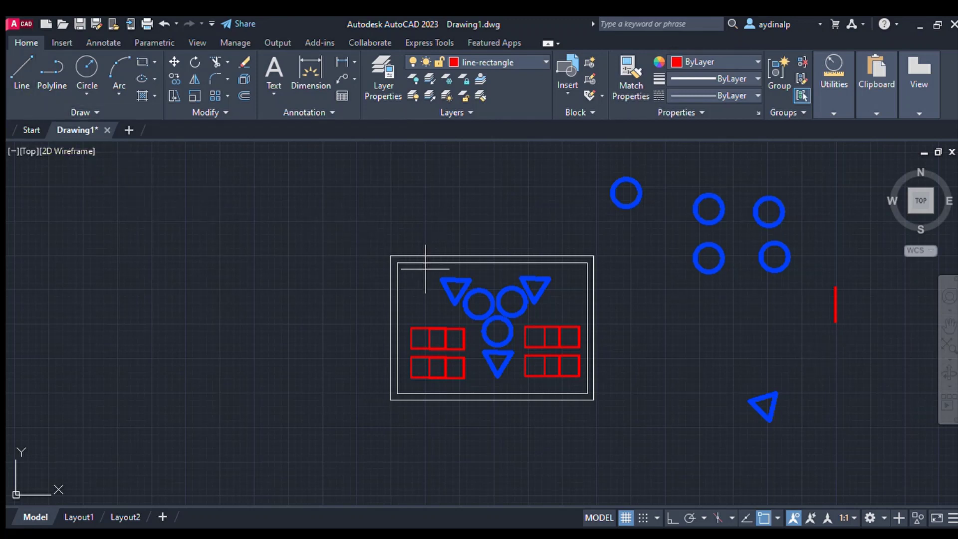
click(479, 303)
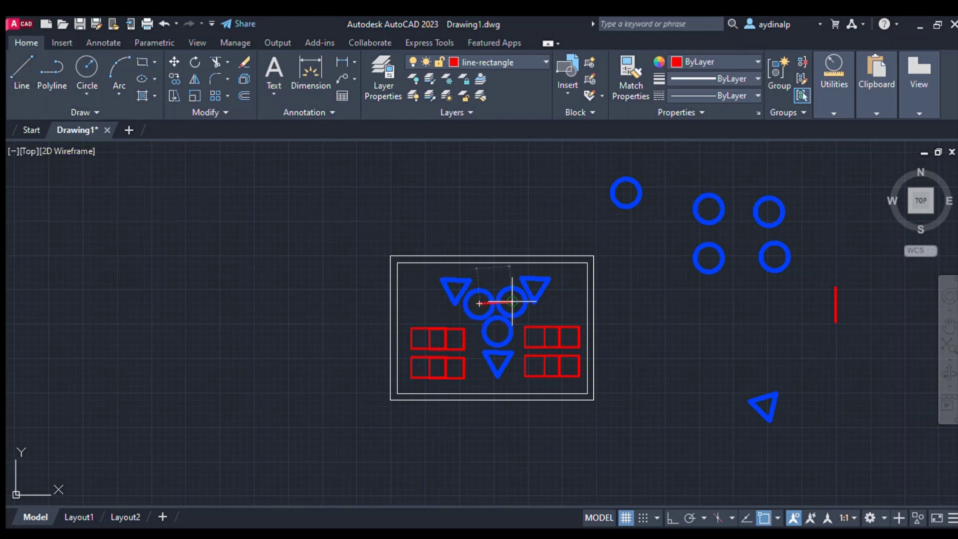
click(512, 302)
click(497, 330)
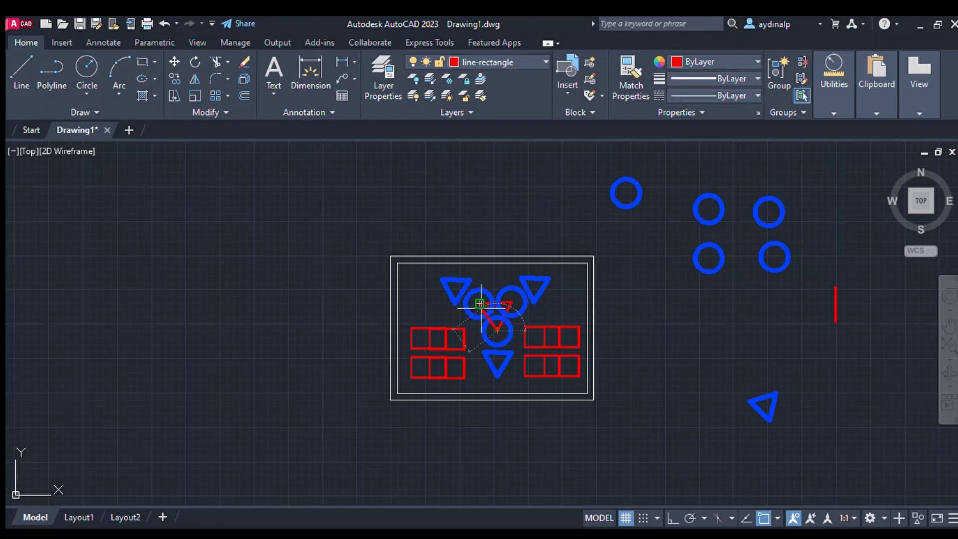
click(479, 302)
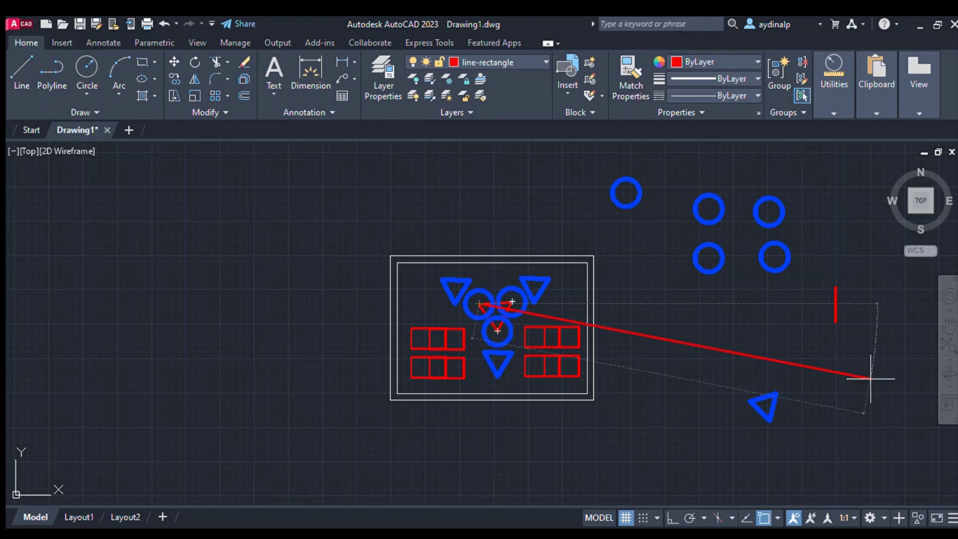
key(Escape)
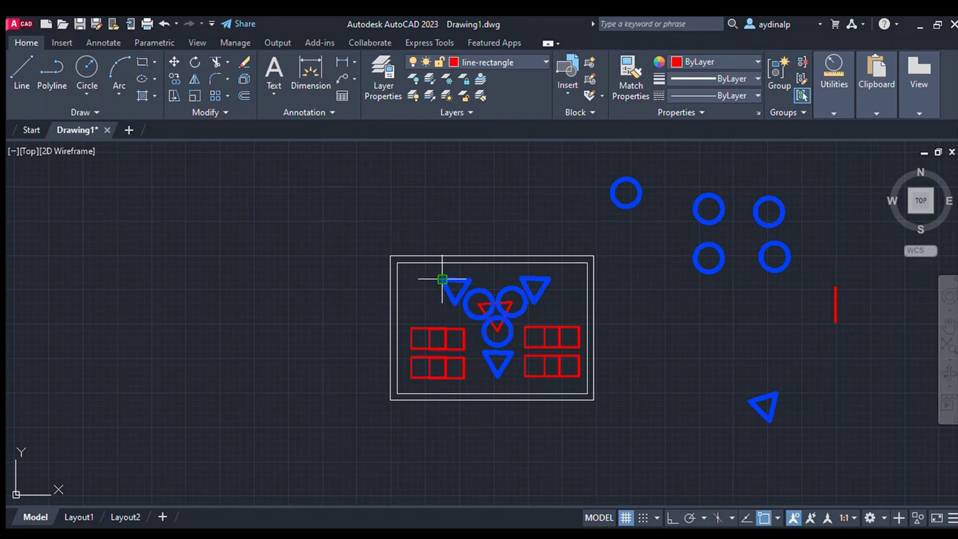
Draw two crossing red diagonal lines between the opposite outer corners of the left and right rectangle groups.
click(411, 327)
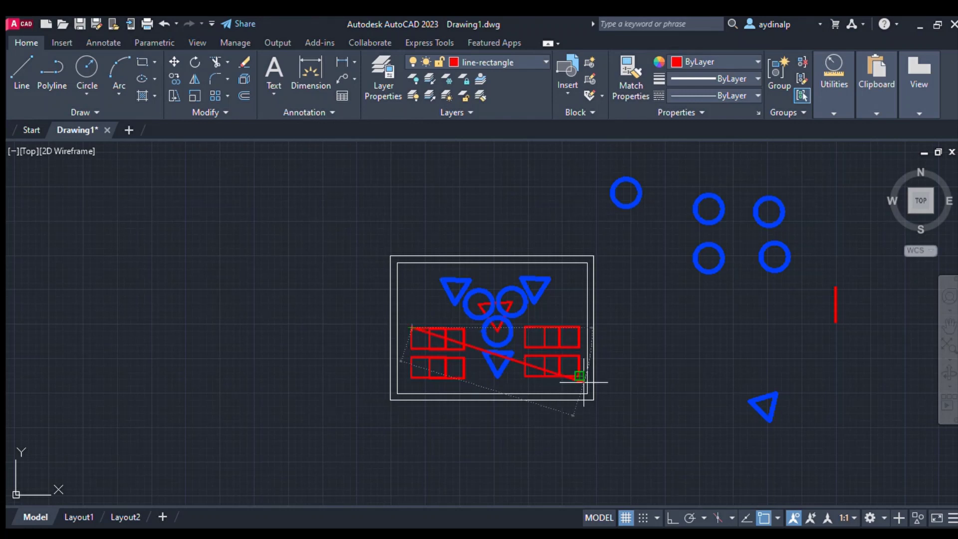
click(584, 382)
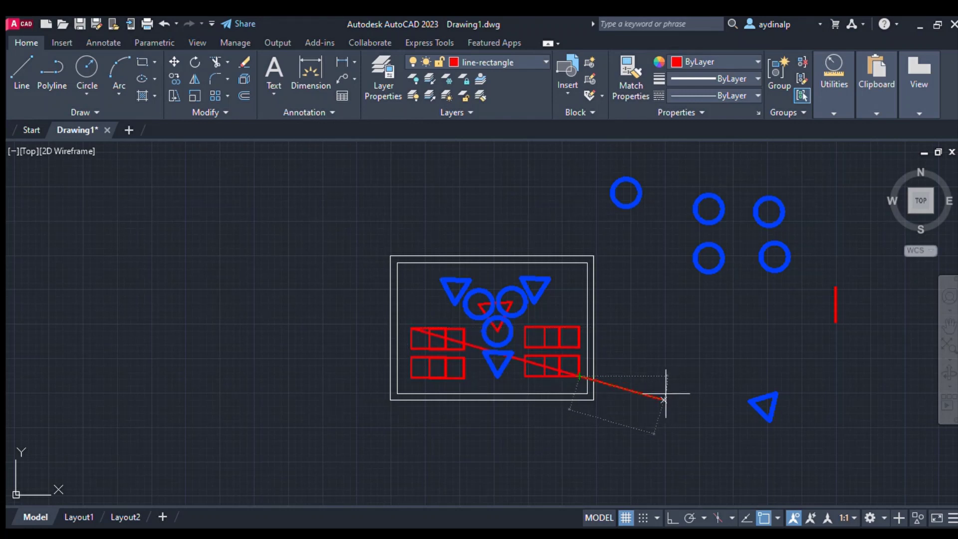
click(579, 326)
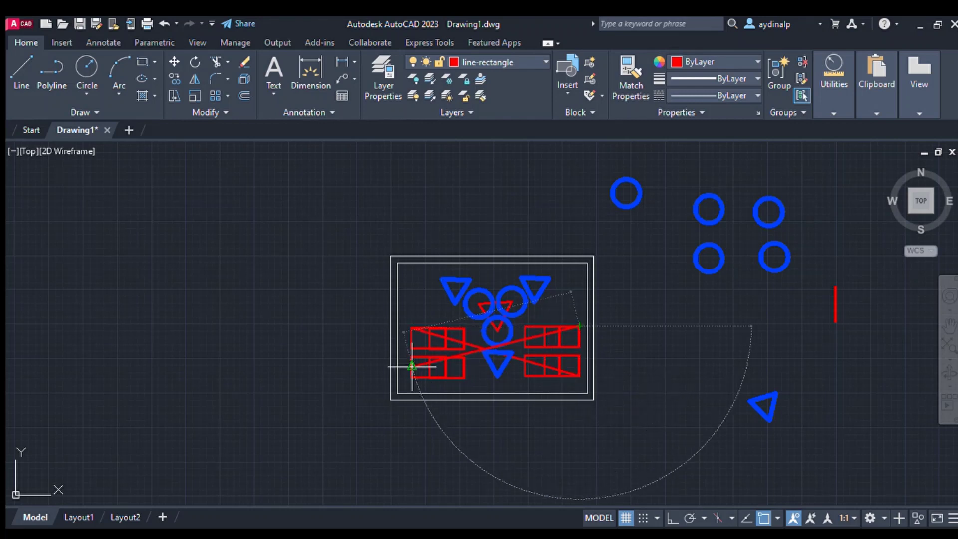
click(411, 378)
key(Escape)
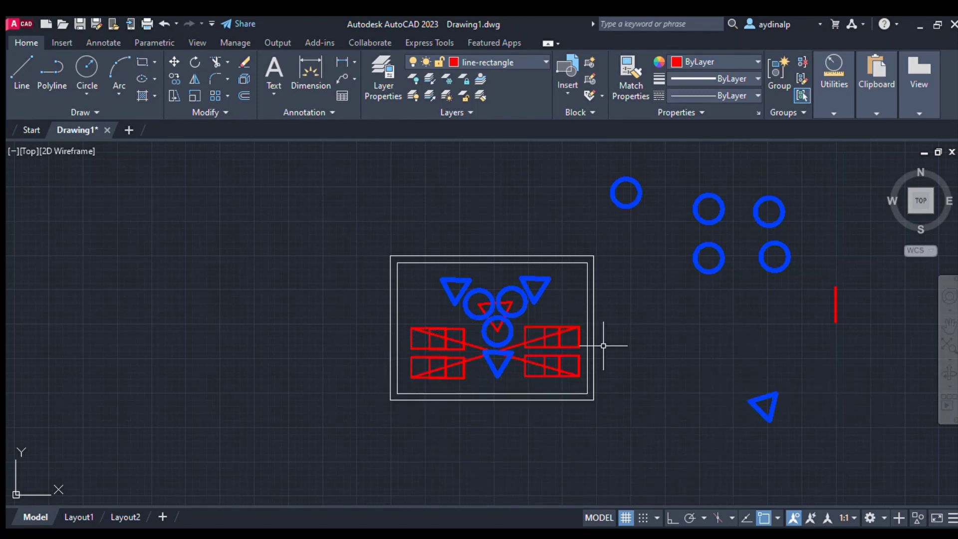
Add multiline text with the author's full name below the lower-right rectangles, just above the inner border line.
scroll(633, 362, up, 2)
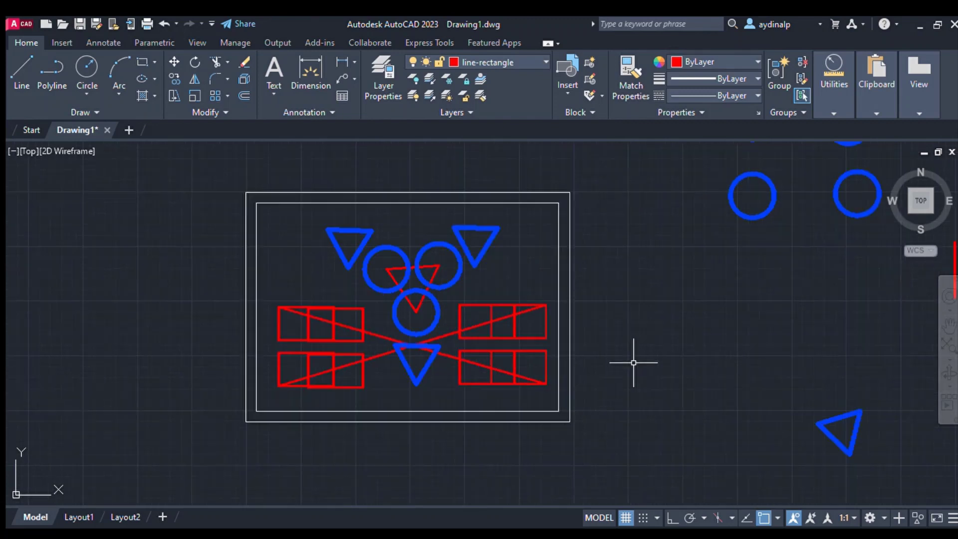
scroll(635, 357, up, 3)
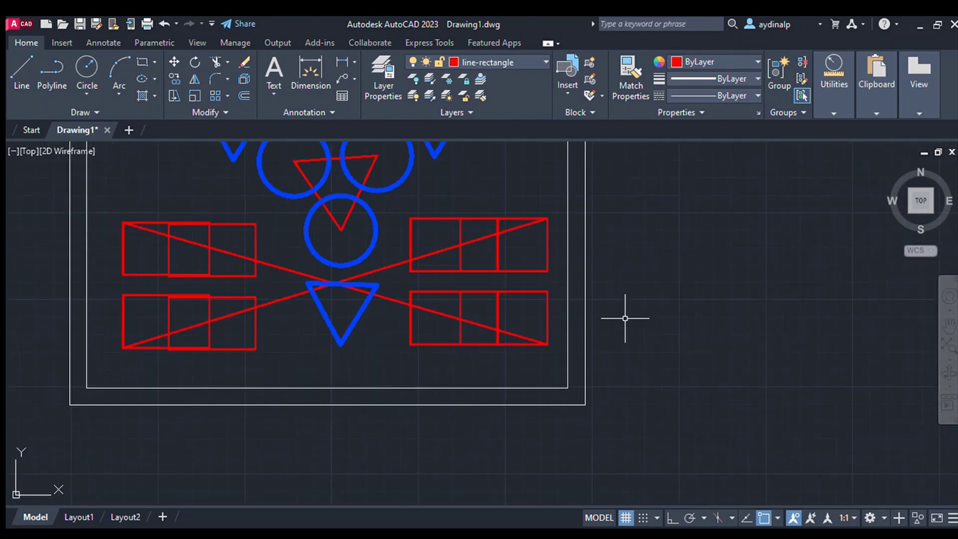
click(266, 73)
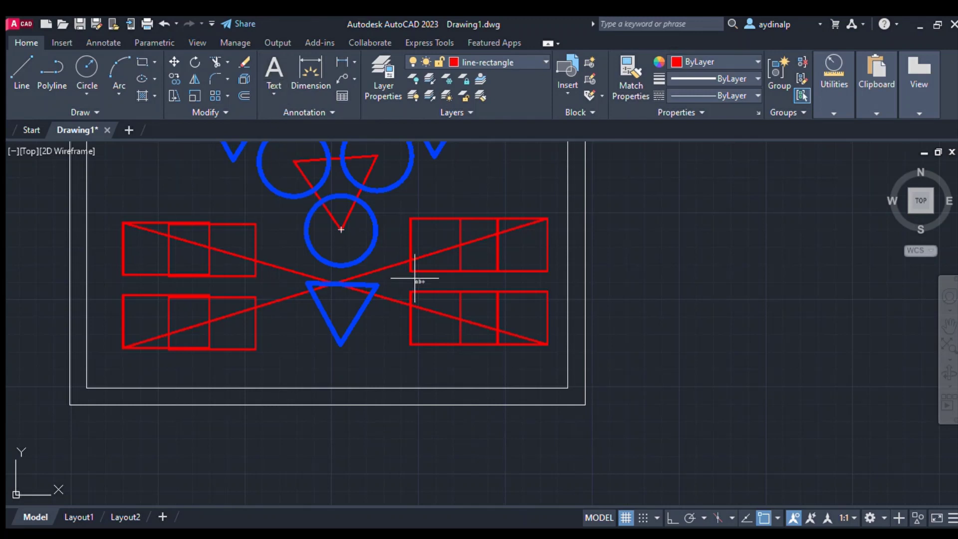
click(415, 370)
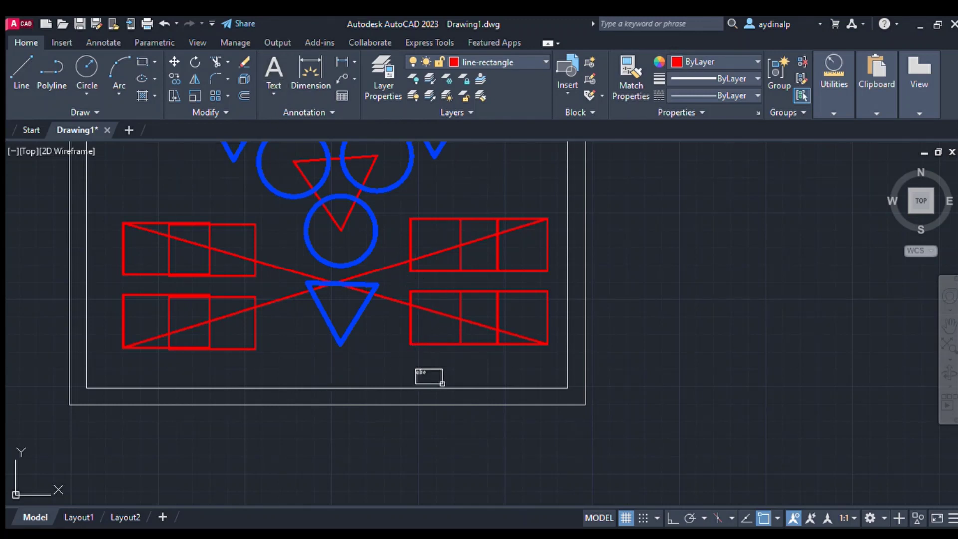
click(558, 380)
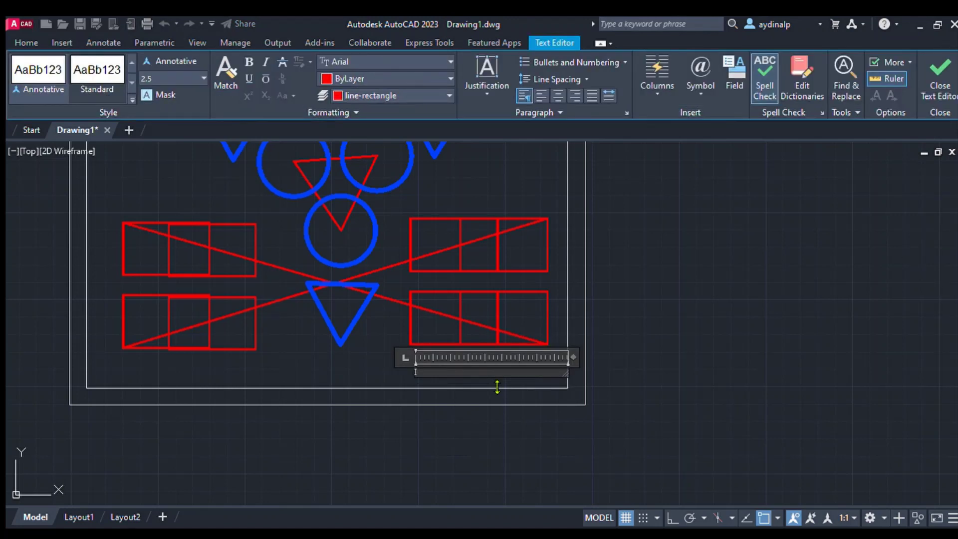
text(CAN AYDINA0)
click(635, 394)
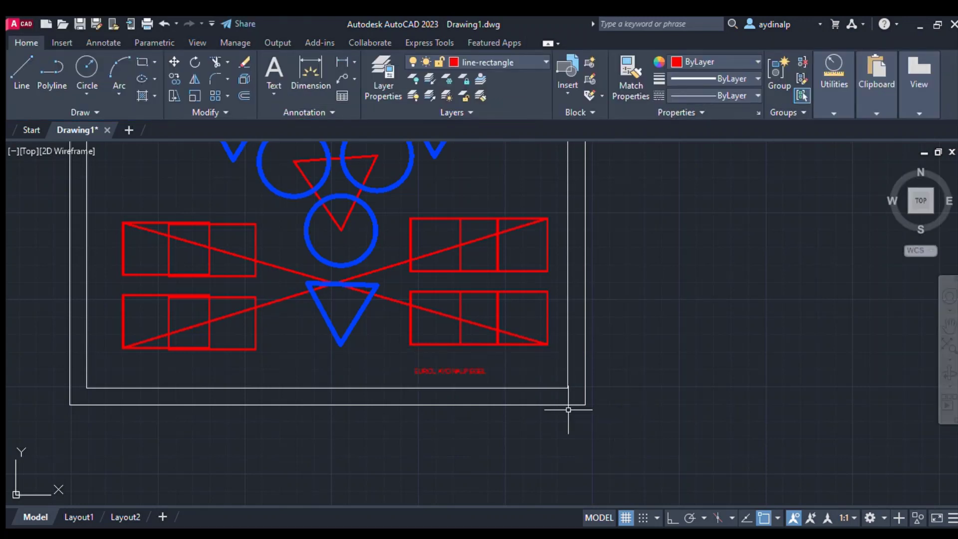
Move the name text to the right, close to the inner border's lower-right corner.
scroll(534, 393, up, 2)
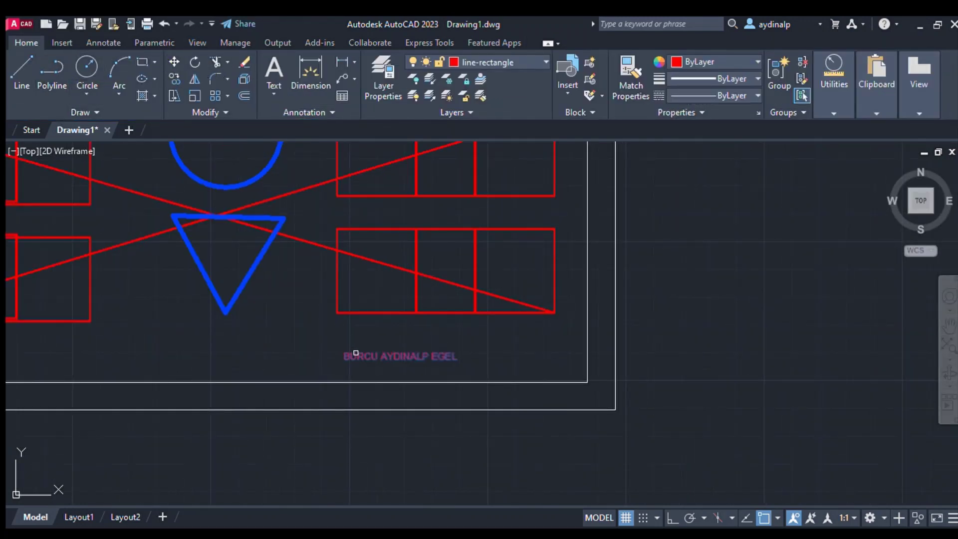
drag(355, 353, 586, 344)
scroll(760, 353, down, 5)
middle_drag(770, 364, 667, 373)
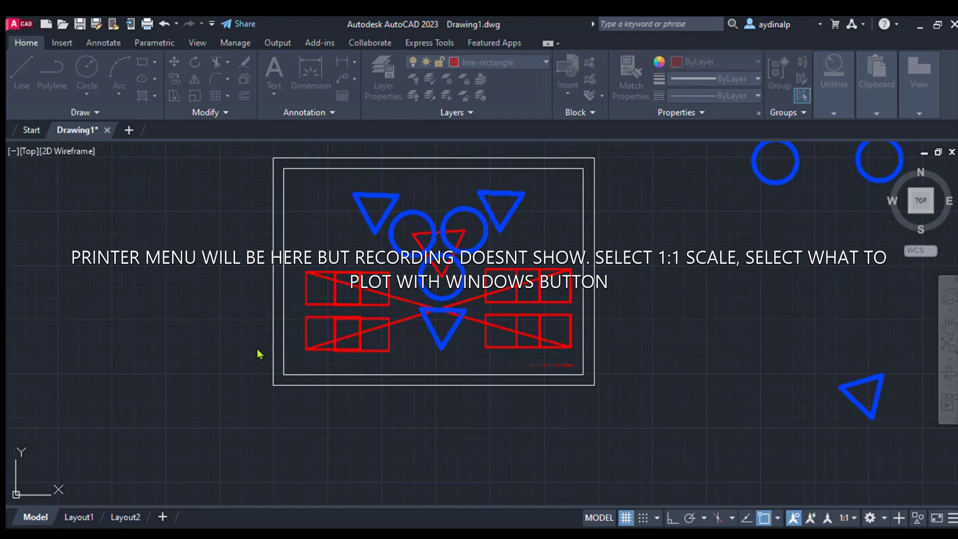
Specify a plot window slightly larger than the outer border.
click(254, 390)
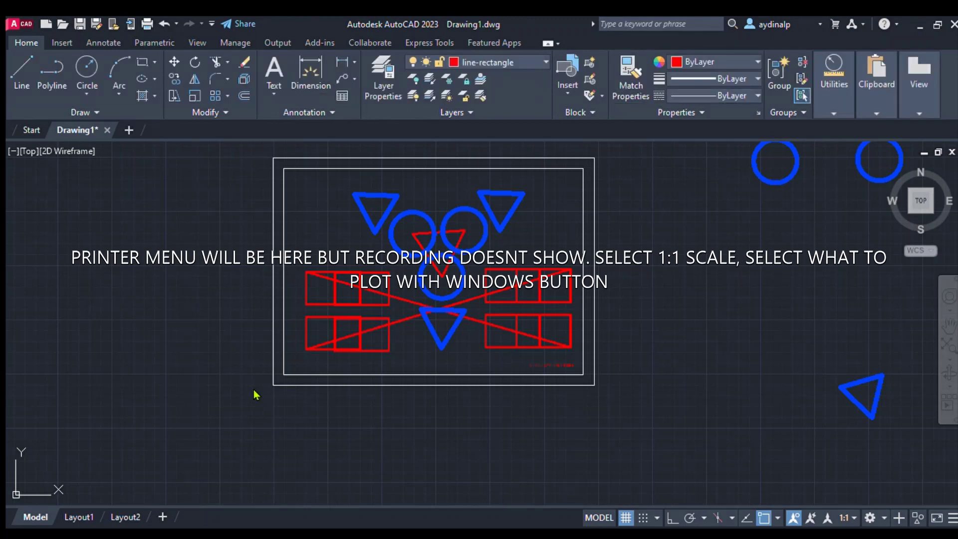
click(248, 147)
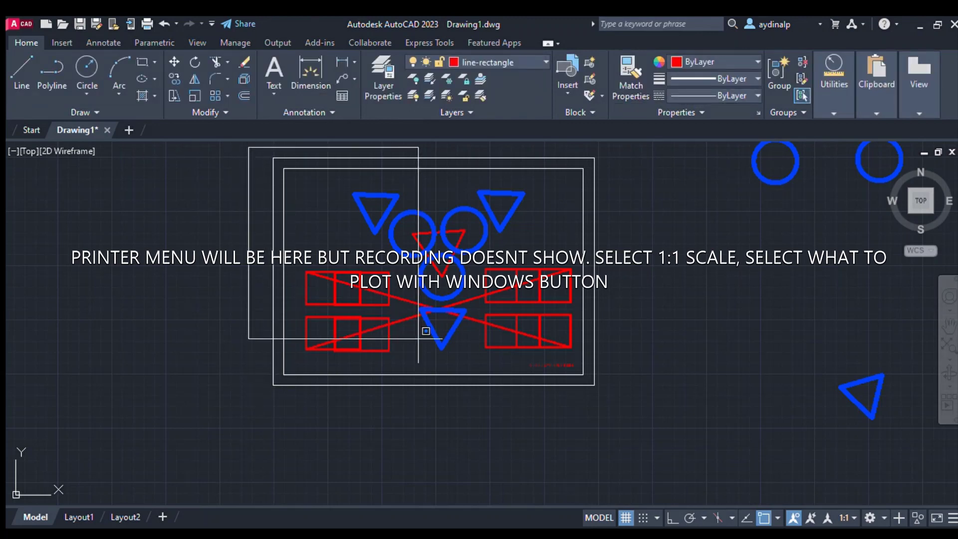
click(603, 405)
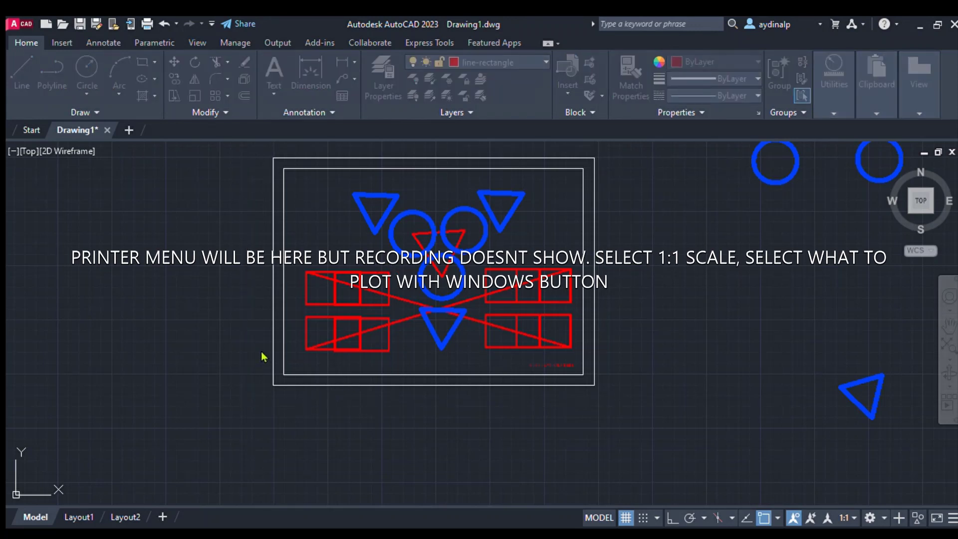
Redefine the plot window from the outer border's upper-left corner to its lower-right corner.
click(265, 395)
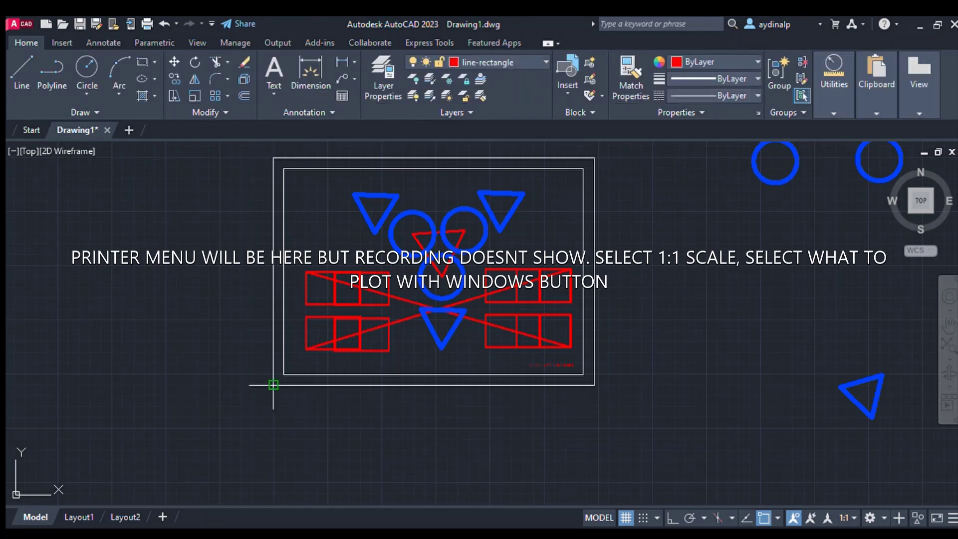
click(273, 157)
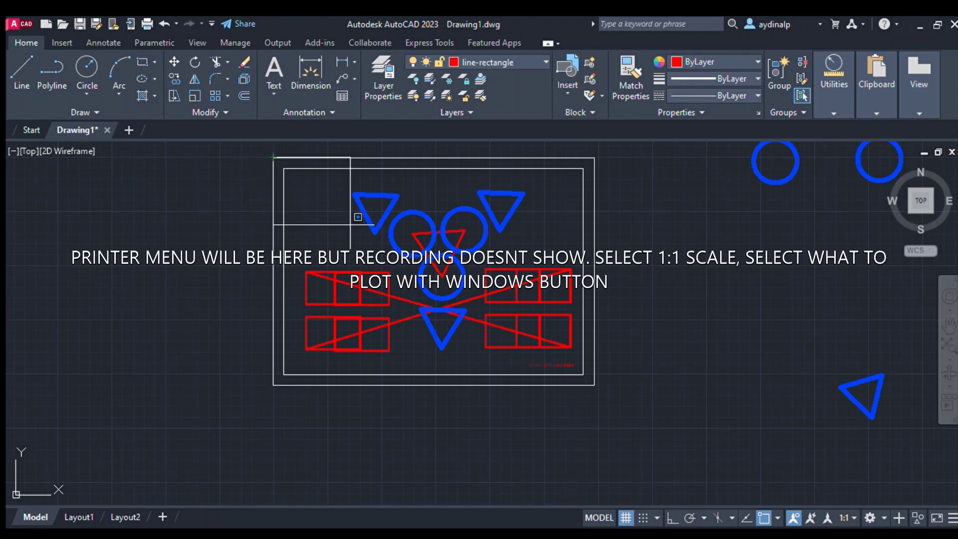
click(594, 385)
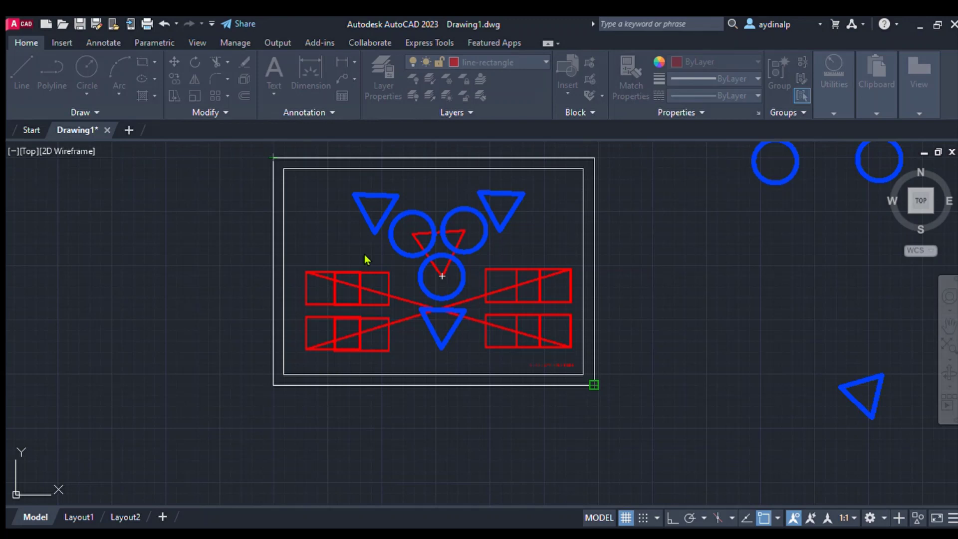
key(alt)
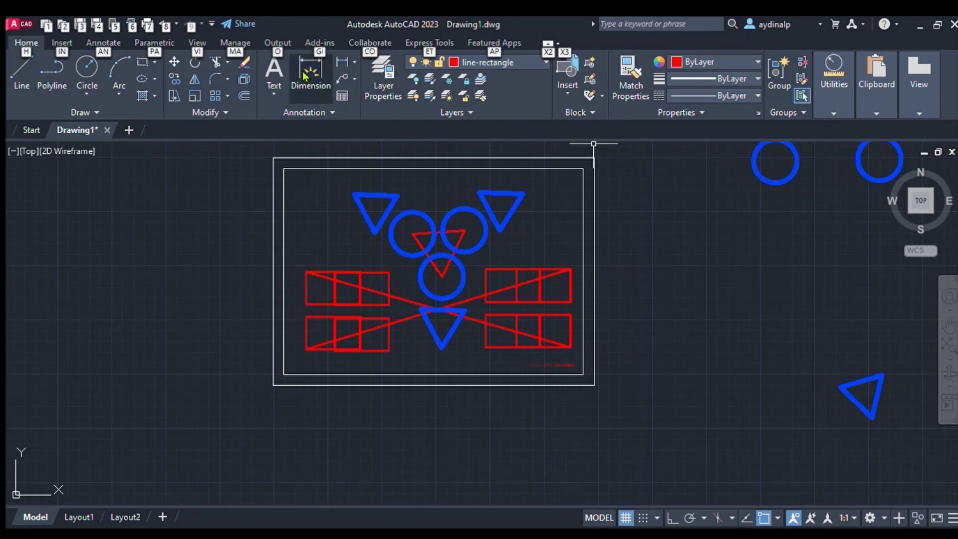
Erase the two leftover blue circles and the leftover blue triangle to the right of the border.
click(244, 63)
click(752, 164)
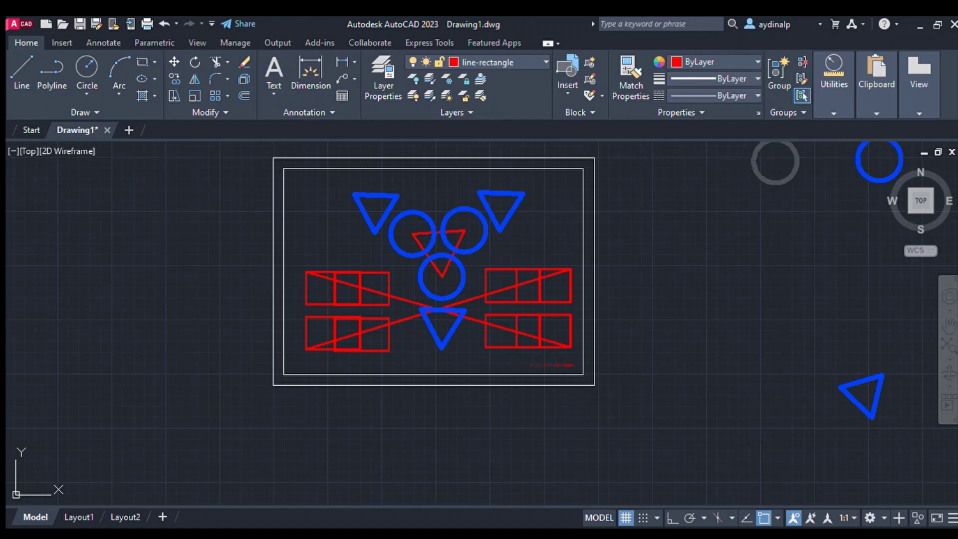
key(Return)
click(872, 177)
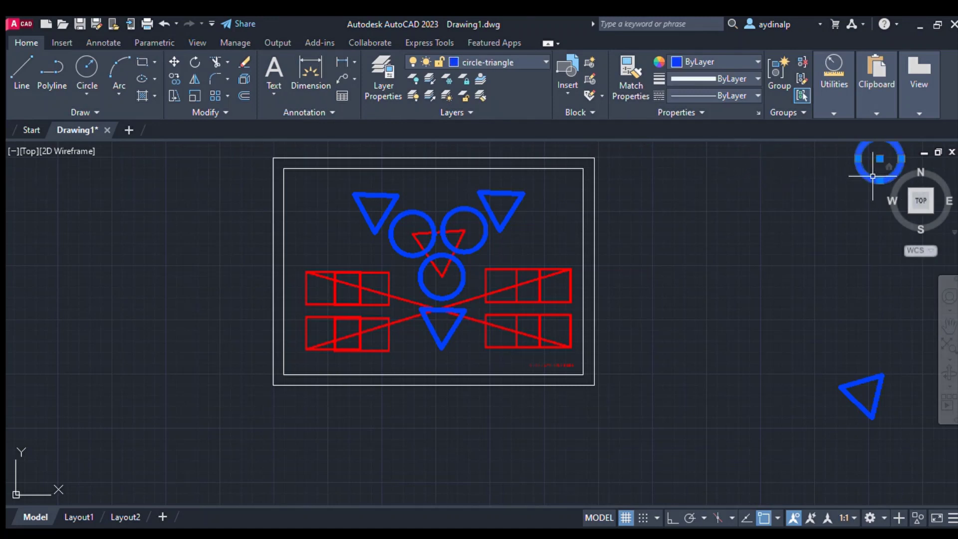
key(Delete)
click(872, 382)
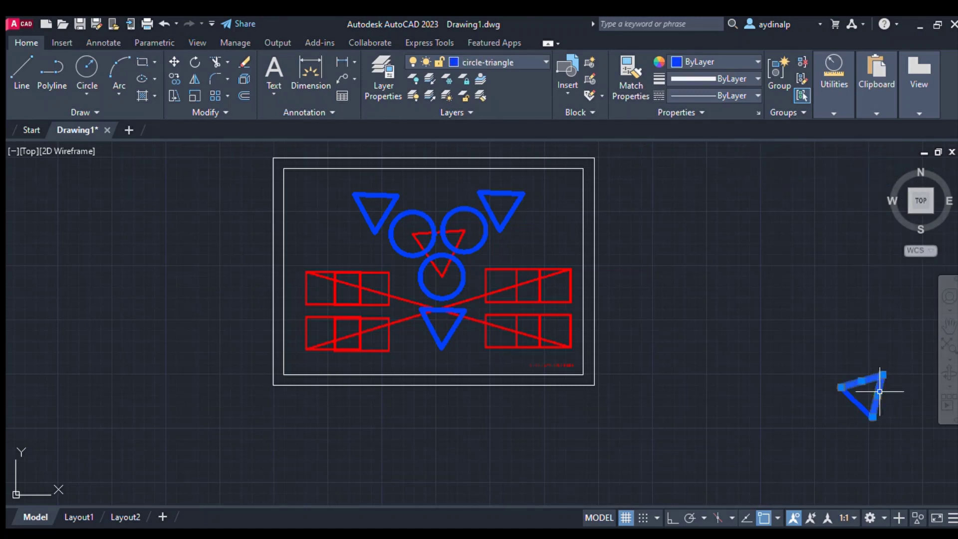
key(Delete)
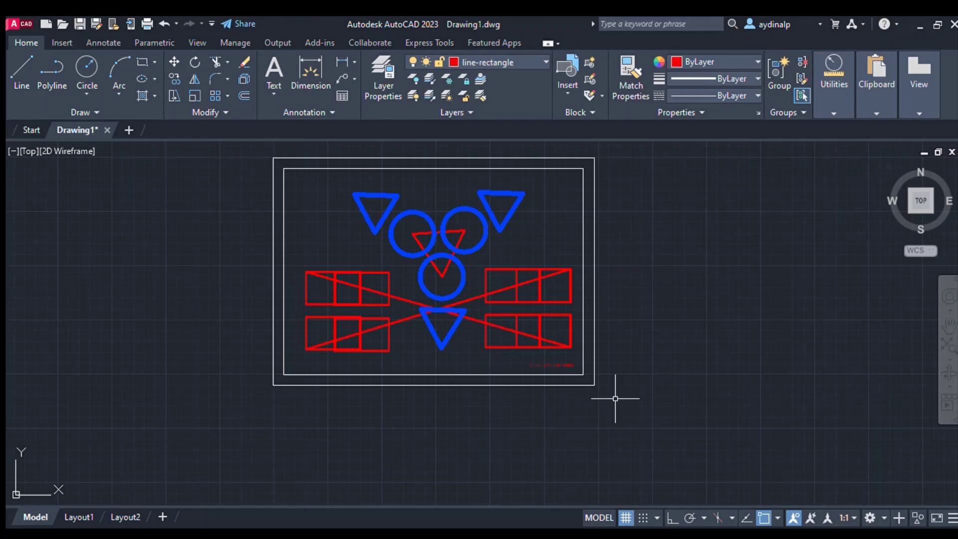
scroll(664, 310, up, 2)
mouse_move(661, 310)
middle_down()
mouse_move(693, 304)
mouse_move(763, 325)
middle_up()
scroll(763, 324, down, 2)
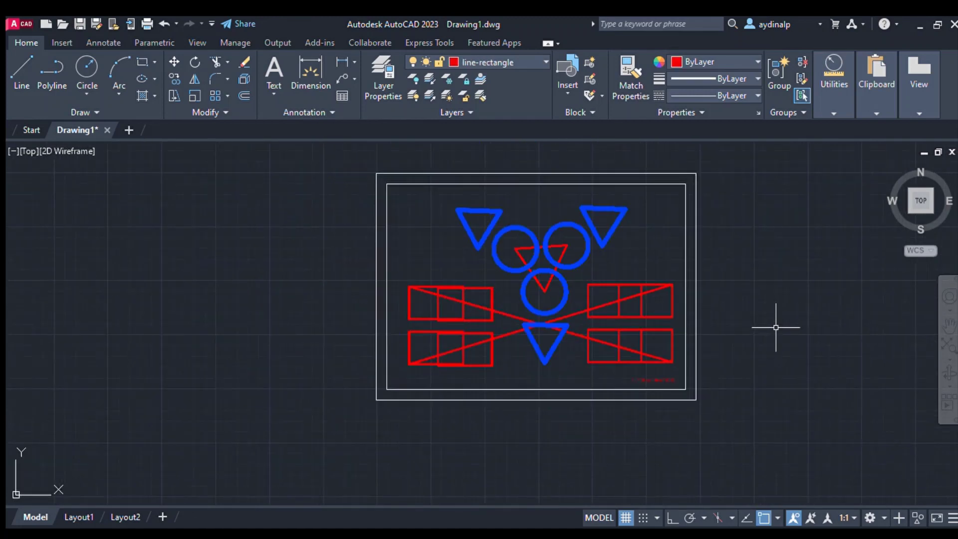